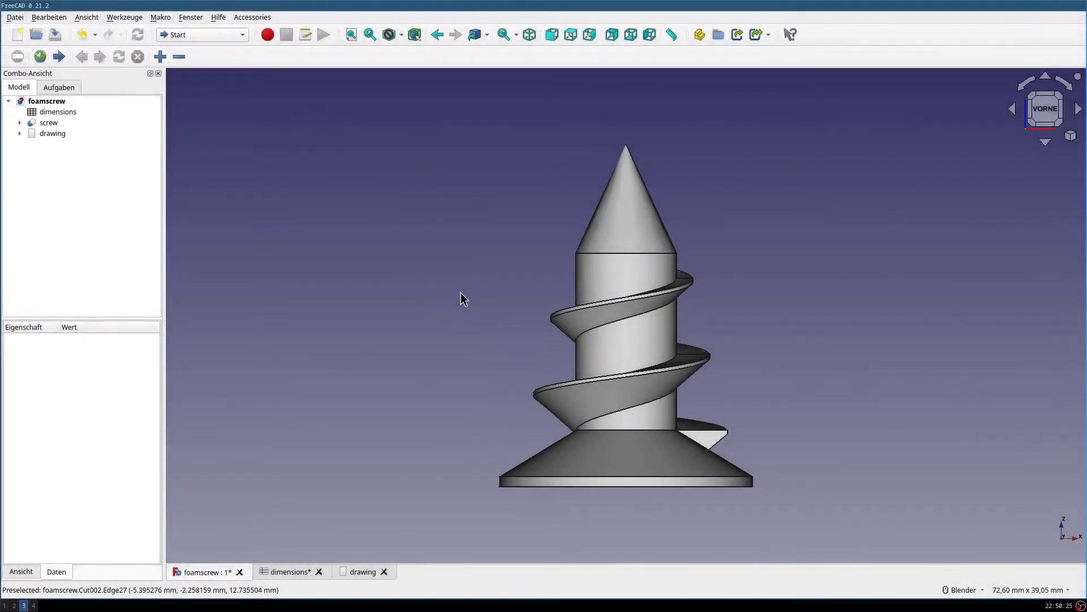
# - Review the screw's technical drawing page, then return to the 3D screw model
pyautogui.scroll(-1, 799, 378)
pyautogui.scroll(2, 799, 378)
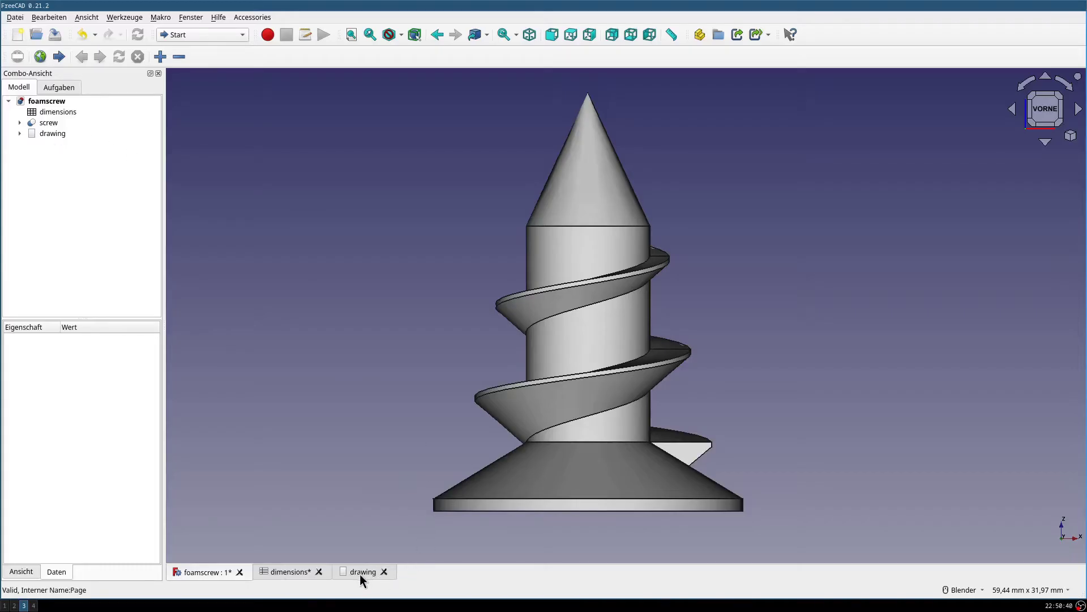
pyautogui.doubleClick(38, 134)
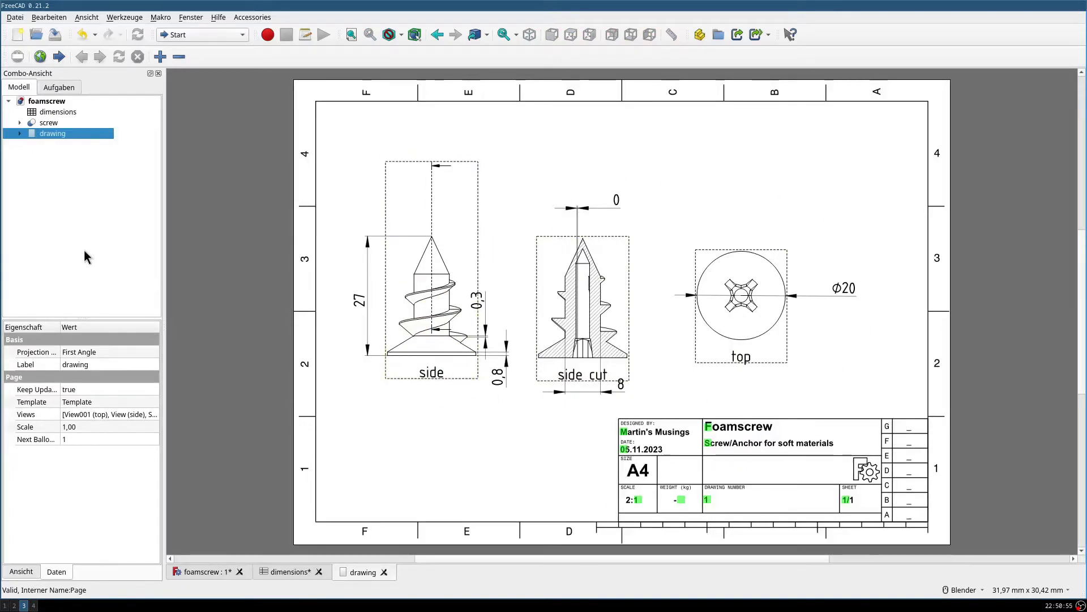
pyautogui.click(48, 122)
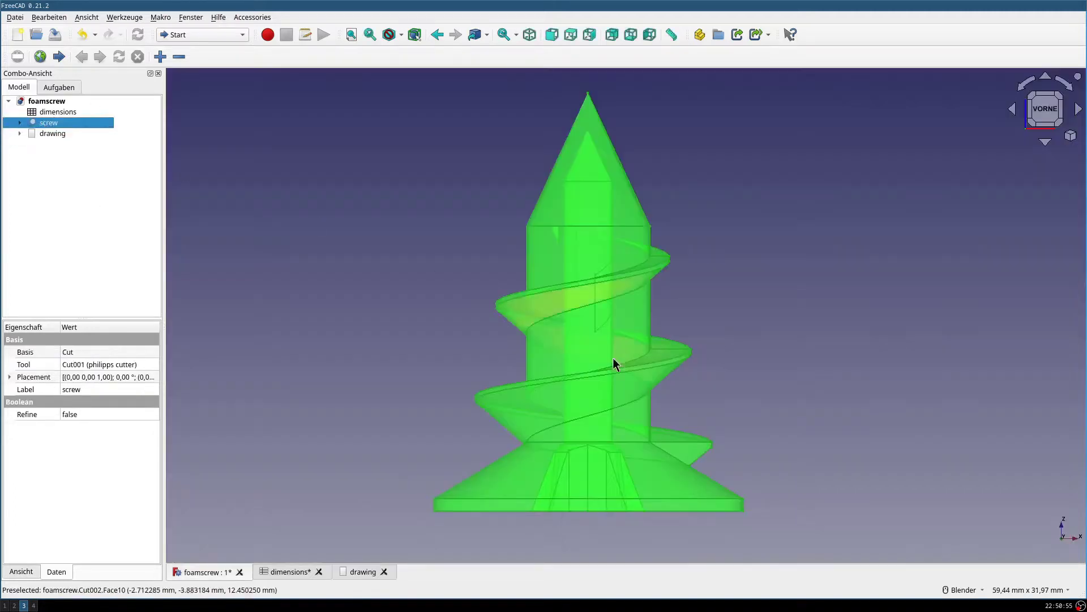
# - Open the dimensions spreadsheet and look up at the underside of the screw head
pyautogui.doubleClick(60, 111)
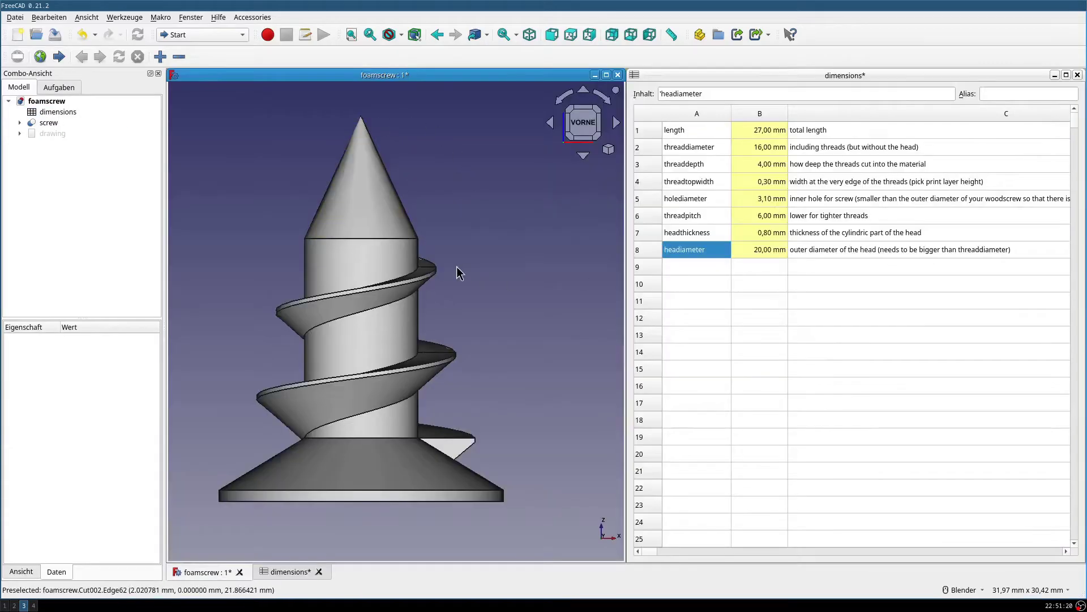
pyautogui.moveTo(334, 346); pyautogui.dragTo(406, 403, button='middle')
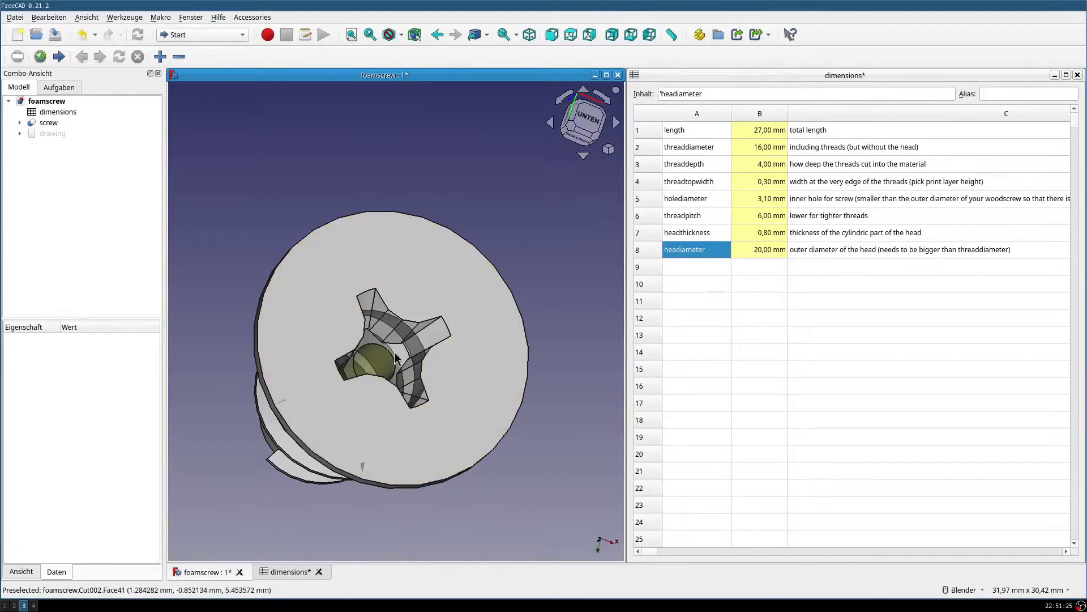
pyautogui.scroll(-2, 389, 334)
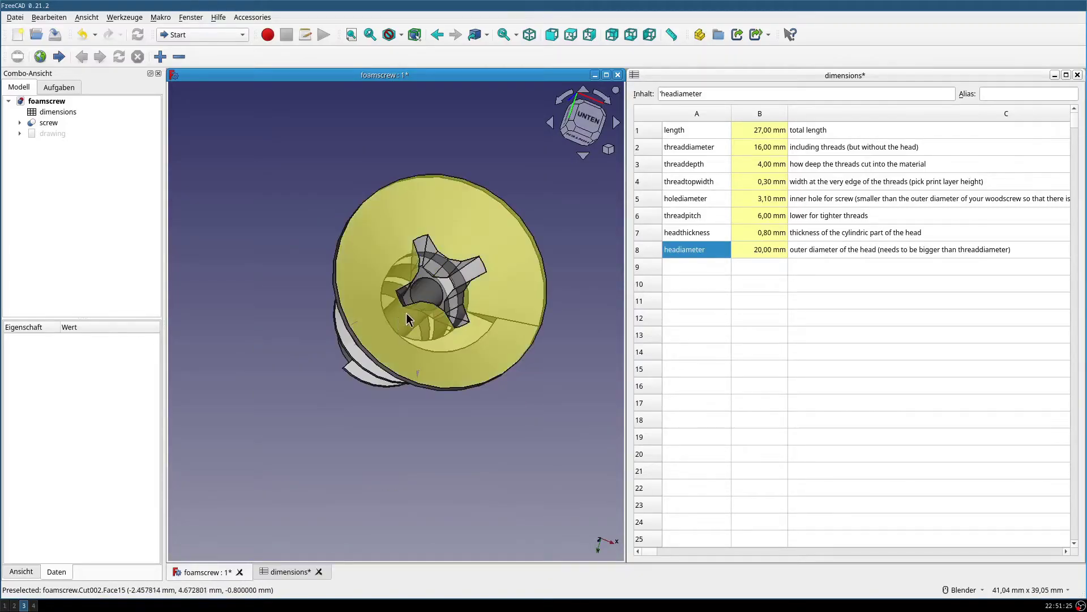
pyautogui.click(586, 119)
# - Return to the front view, centre the screw, and bring up the workbench list
pyautogui.moveTo(463, 232); pyautogui.dragTo(617, 148, button='middle')
pyautogui.click(586, 133)
pyautogui.keyDown('shift'); pyautogui.moveTo(437, 177); pyautogui.dragTo(473, 268, button='middle'); pyautogui.keyUp('shift')
pyautogui.click(198, 35)
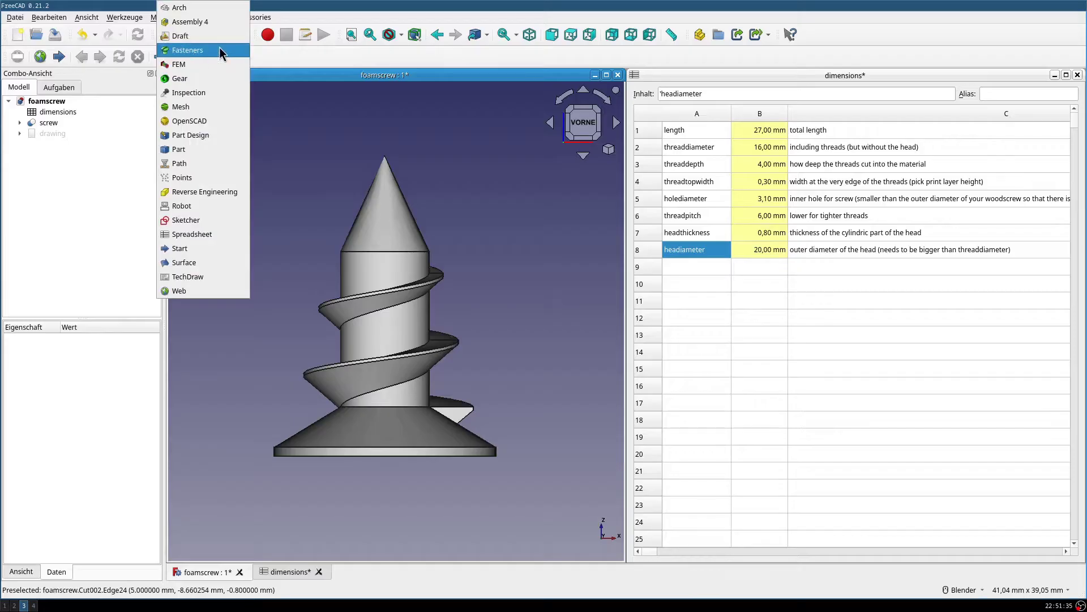
# - Open the Addon Manager from the Werkzeuge menu
pyautogui.click(350, 60)
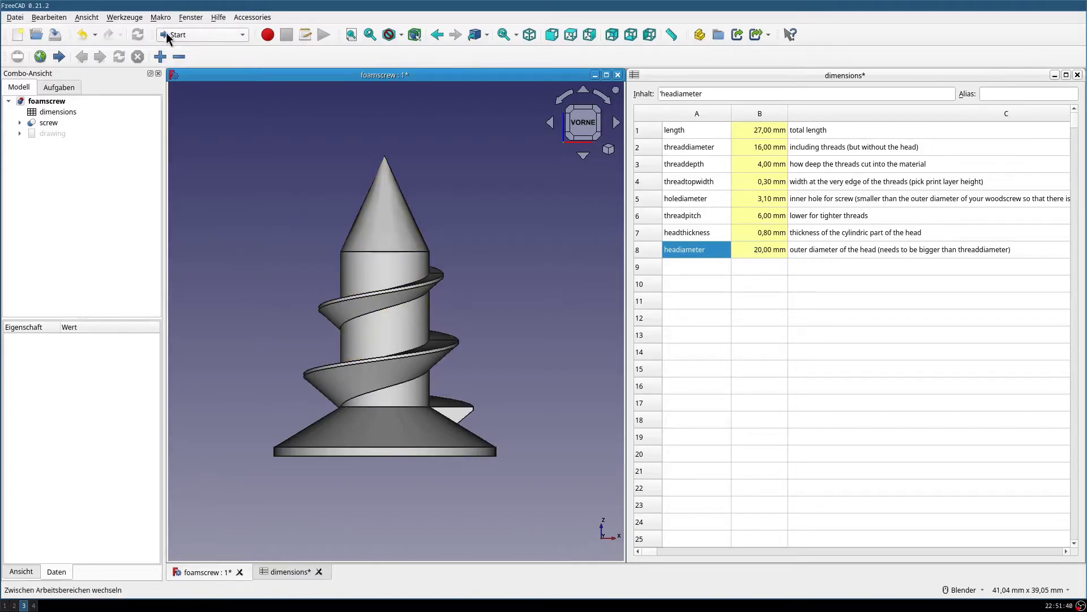
pyautogui.click(185, 18)
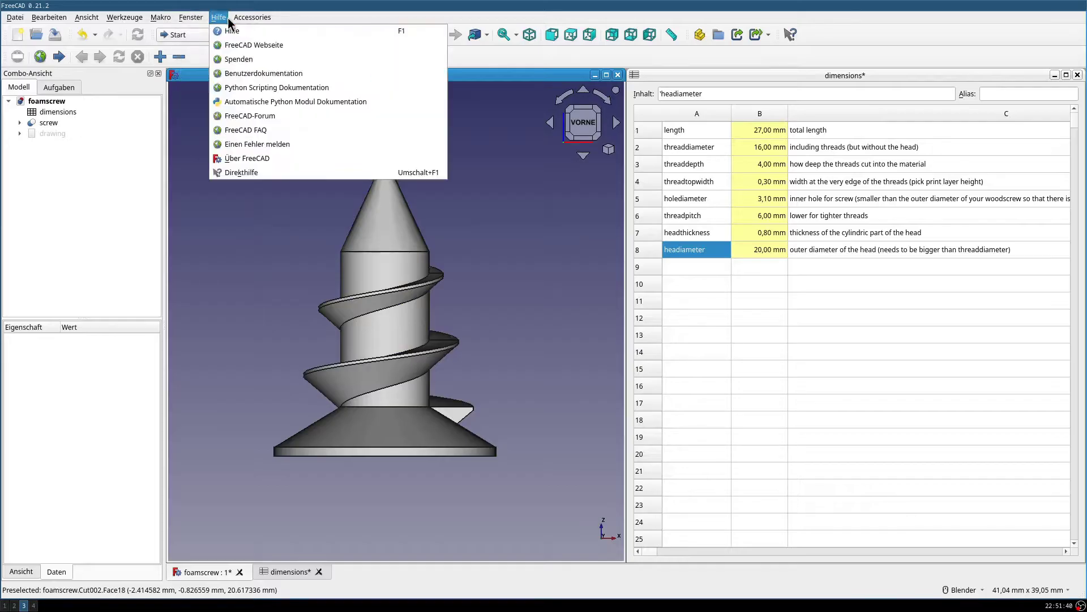
pyautogui.moveTo(98, 24)
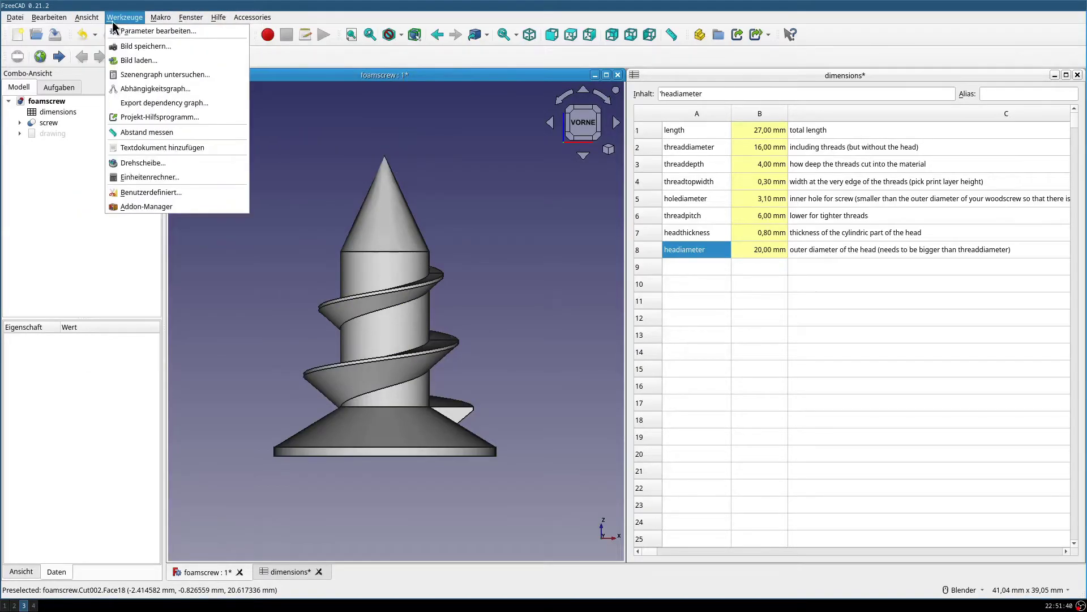
pyautogui.moveTo(137, 18)
pyautogui.click(156, 206)
# - Filter for 'fastener' to confirm Fasteners Workbench 0.4.56 is installed, then close the manager
pyautogui.click(726, 149)
pyautogui.write('fast')
pyautogui.write('ener')
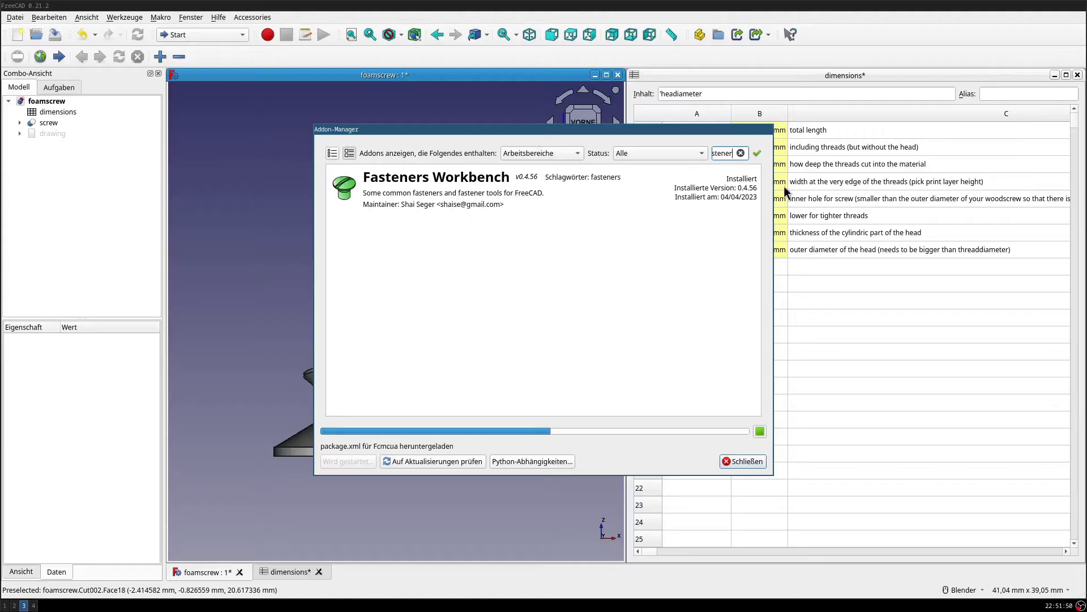
pyautogui.click(748, 461)
pyautogui.moveTo(286, 195); pyautogui.dragTo(637, 89, button='middle')
# - Change the total length in cell B1 from 27 mm to 35 mm
pyautogui.click(583, 122)
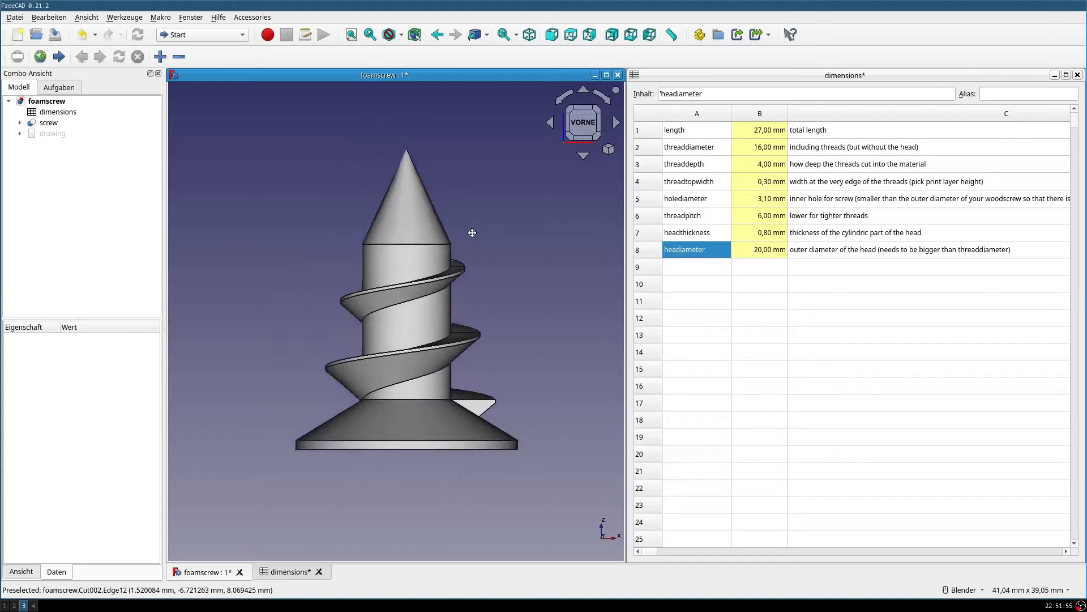
pyautogui.click(760, 283)
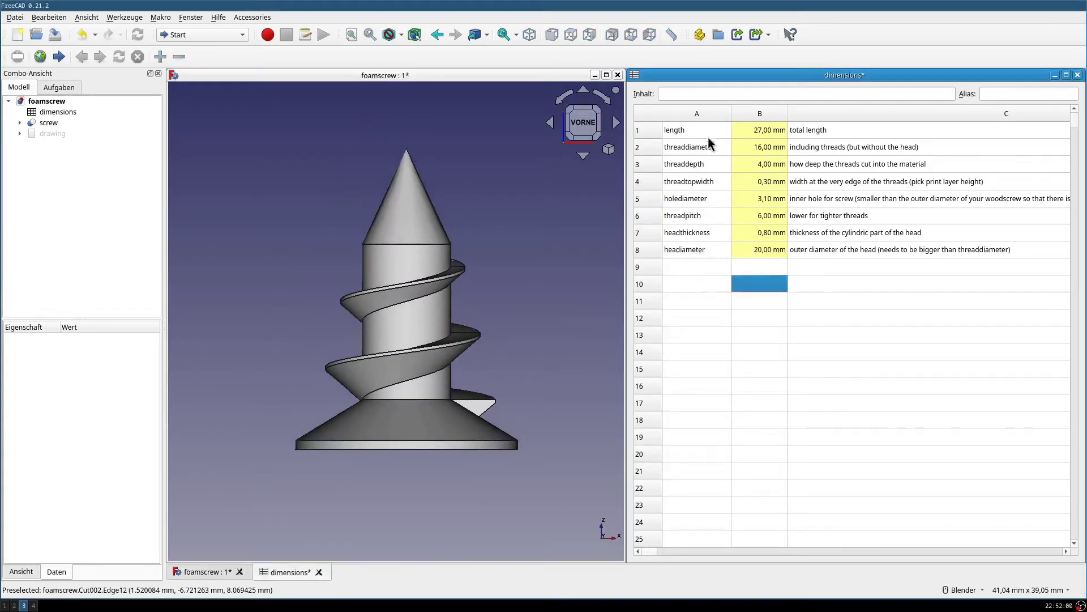
pyautogui.click(760, 132)
pyautogui.doubleClick(763, 130)
pyautogui.press('Left')
pyautogui.press('Right')
pyautogui.press('Right')
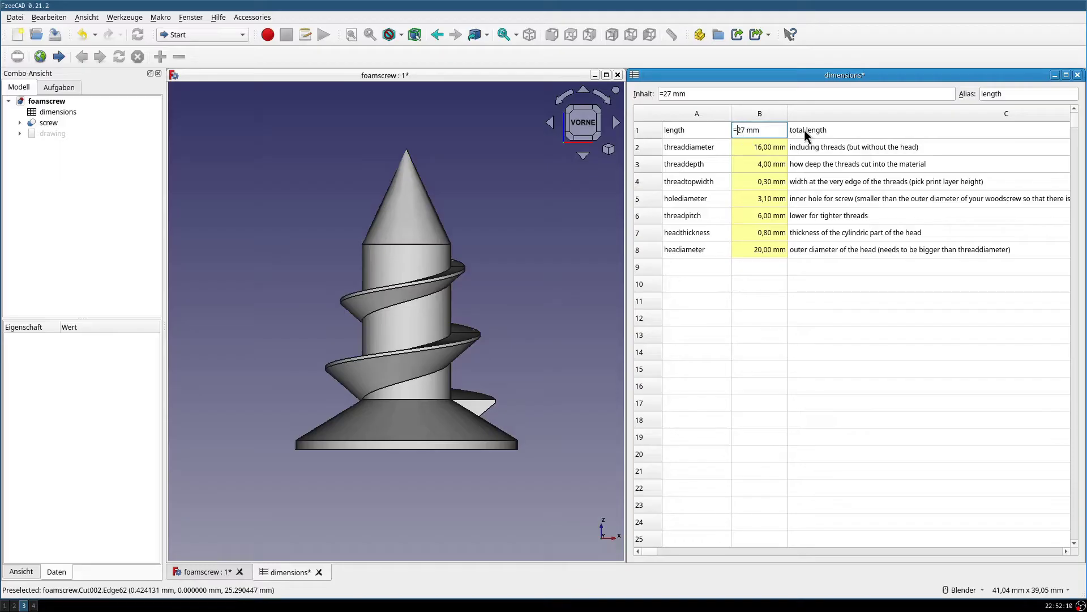
pyautogui.press('BackSpace')
pyautogui.press('BackSpace')
pyautogui.press('BackSpace')
pyautogui.press('BackSpace')
pyautogui.press('BackSpace')
pyautogui.write('35 mm')
pyautogui.press('Return')
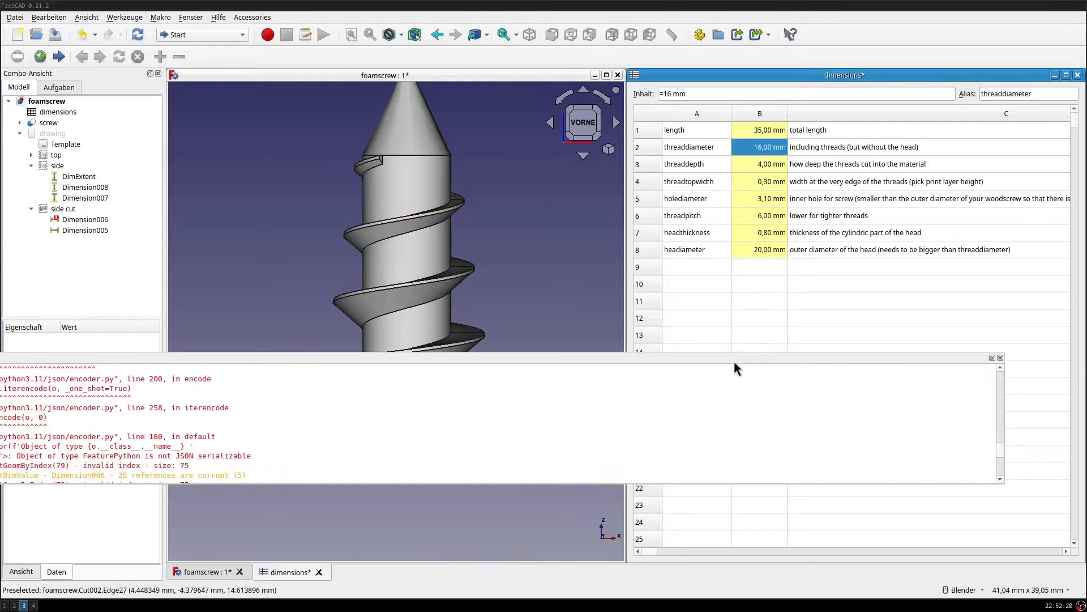
# - Dock the report panel back into the window and hide it
pyautogui.moveTo(757, 369); pyautogui.dragTo(794, 424)
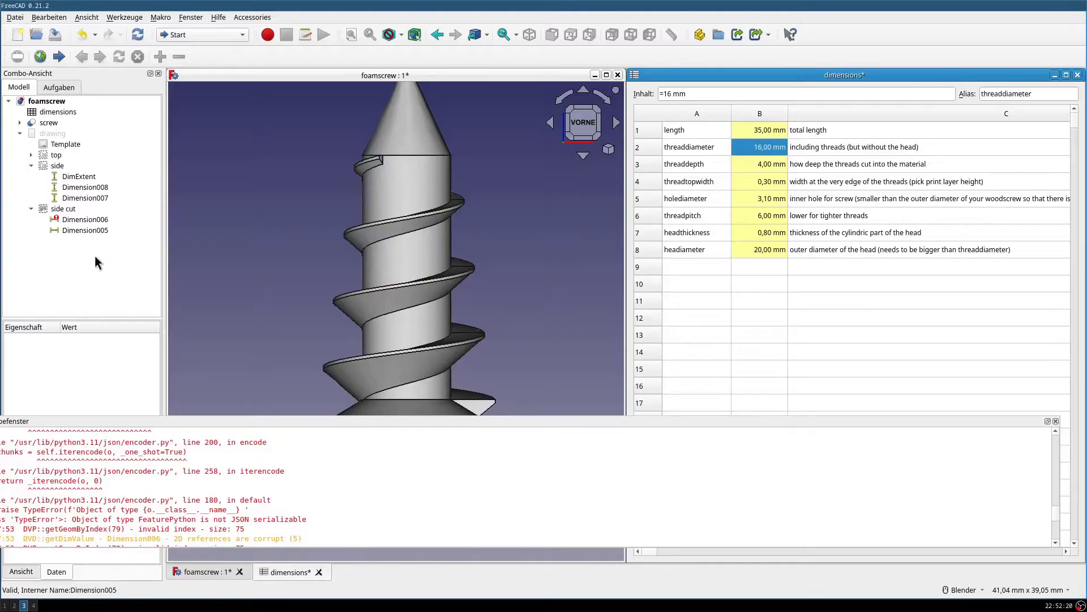
pyautogui.click(1053, 421)
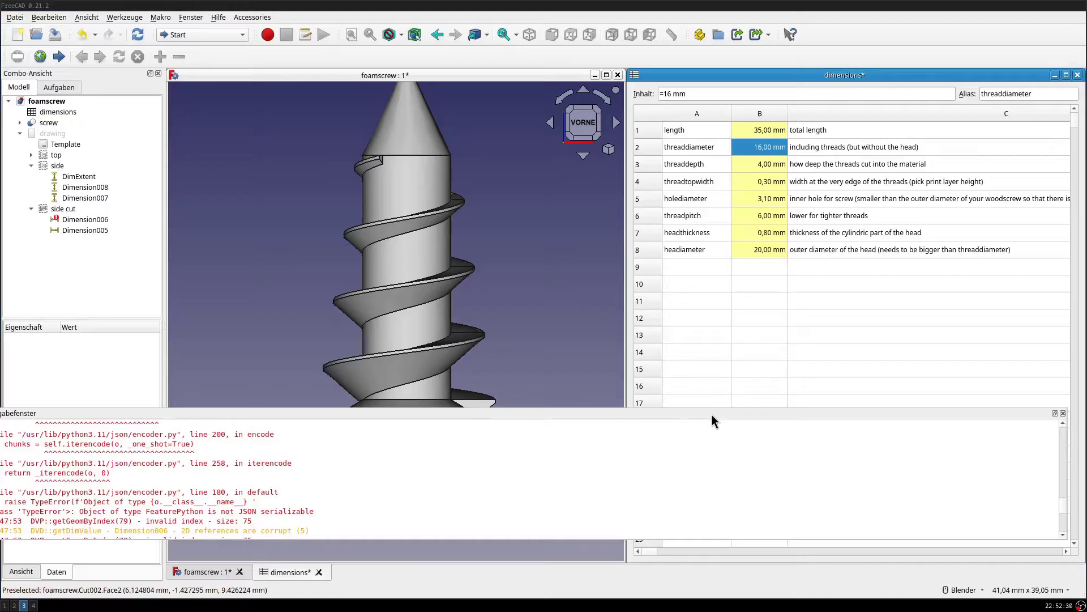
pyautogui.doubleClick(712, 415)
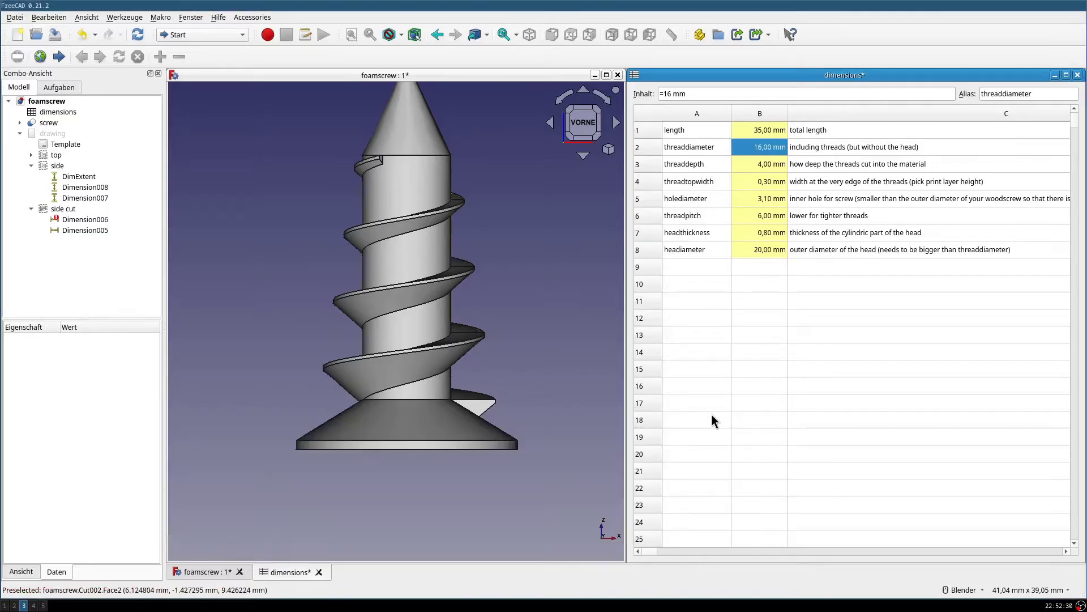
# - Fit the screw in the view and set the length in B1 back to 27mm
pyautogui.click(599, 254)
pyautogui.press('v')
pyautogui.press('f')
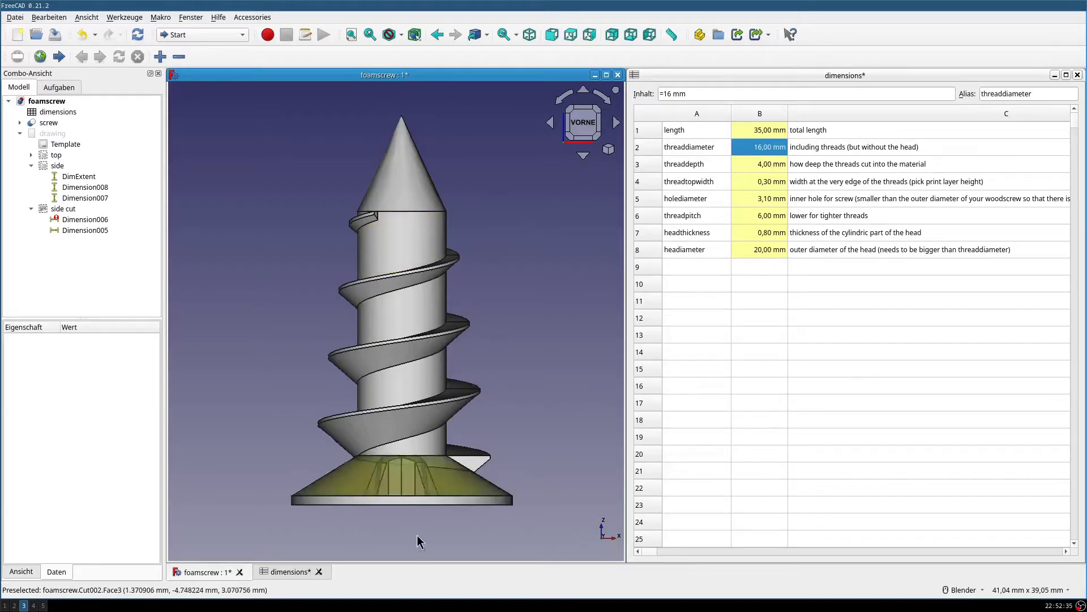
pyautogui.click(763, 129)
pyautogui.doubleClick(764, 130)
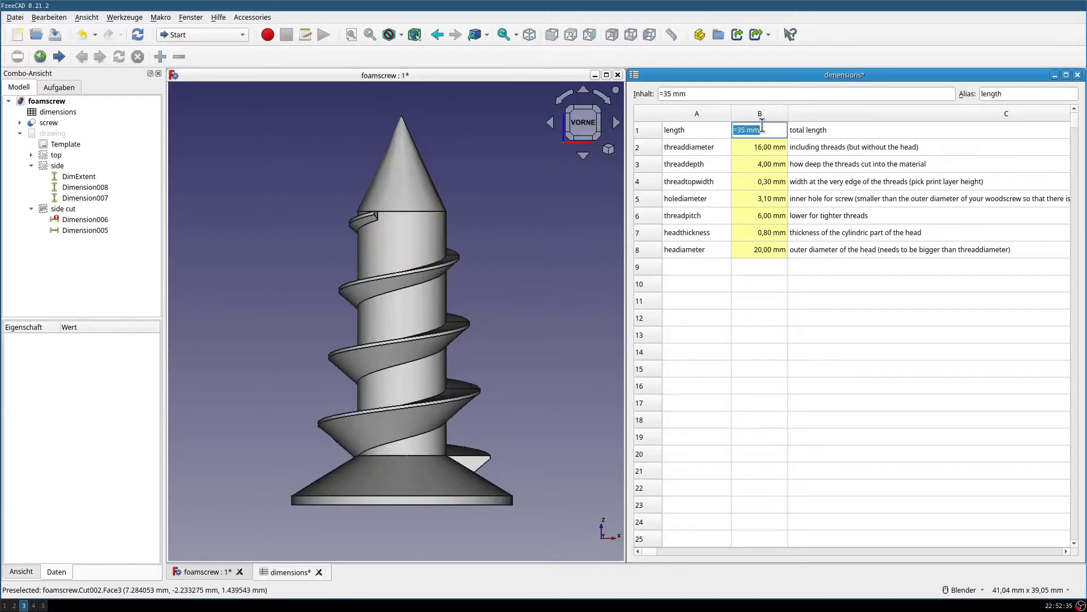
pyautogui.write('27mm')
pyautogui.press('Return')
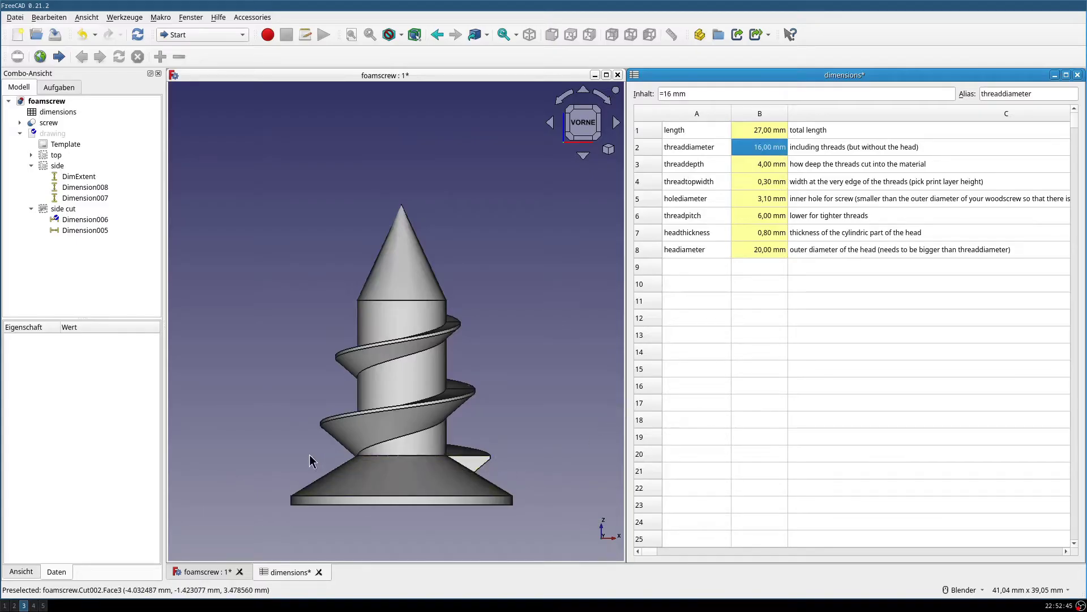
# - Try a 20 mm thread diameter in B2, then revert it to 16 mm
pyautogui.doubleClick(759, 147)
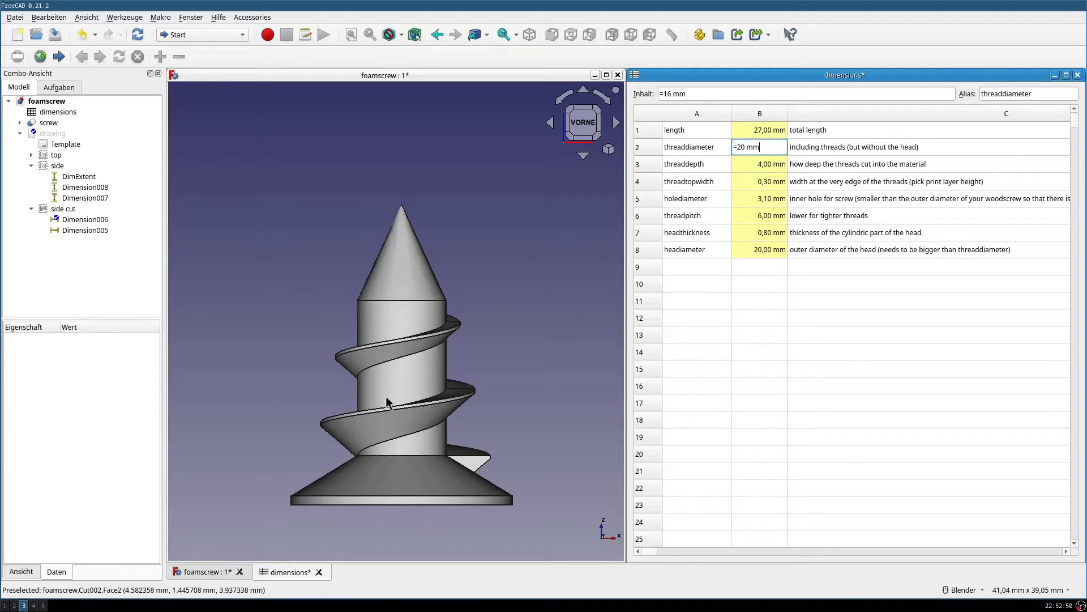
pyautogui.press('Return')
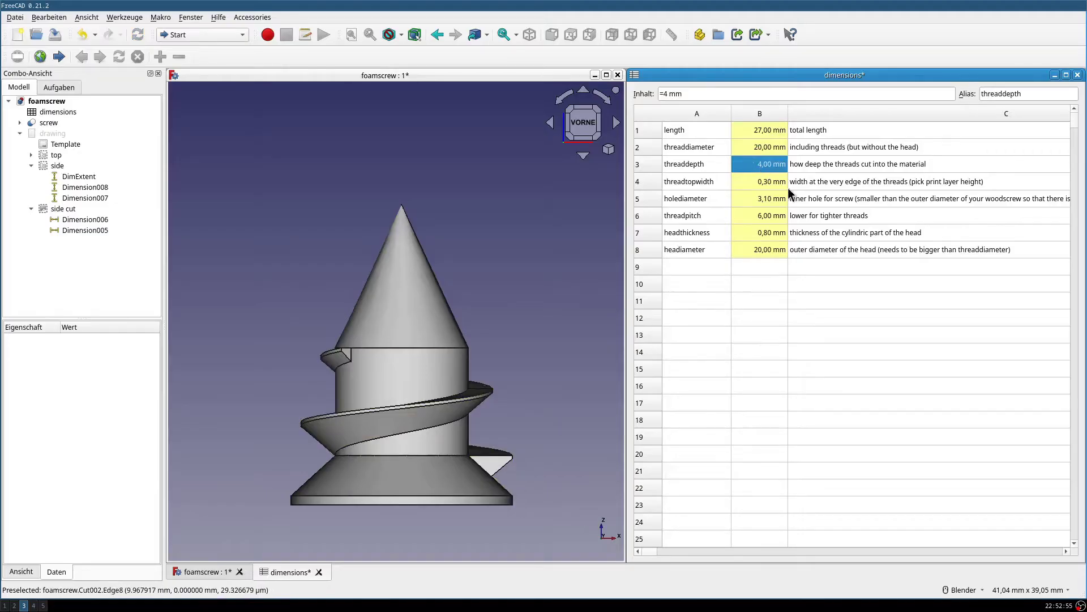
pyautogui.click(849, 300)
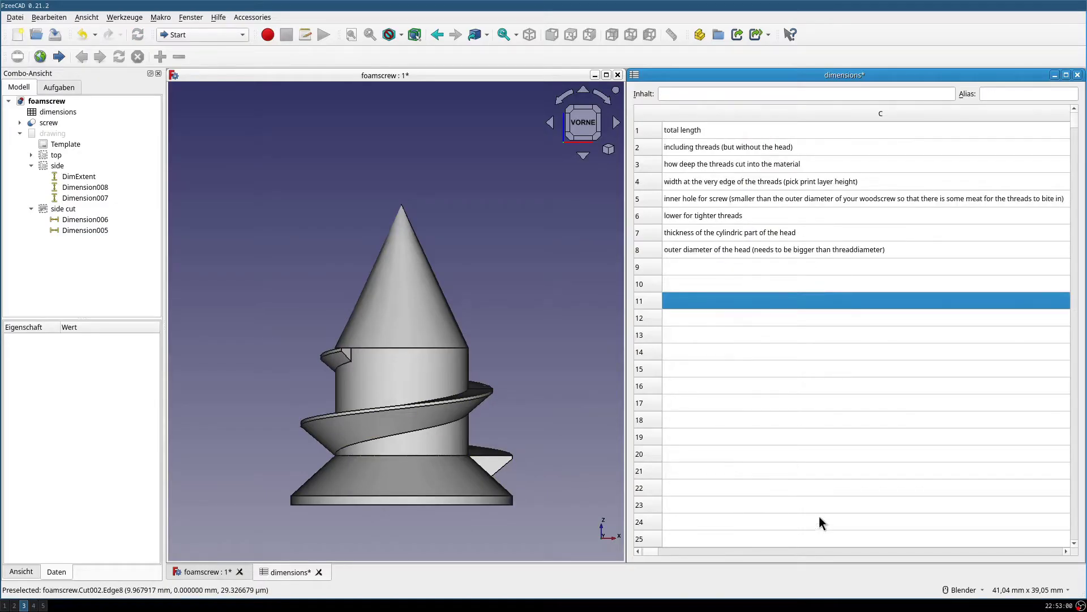
pyautogui.click(772, 250)
pyautogui.press('Up')
pyautogui.press('Up')
pyautogui.press('Up')
pyautogui.press('Up')
pyautogui.press('Up')
pyautogui.press('Up')
pyautogui.press('Up')
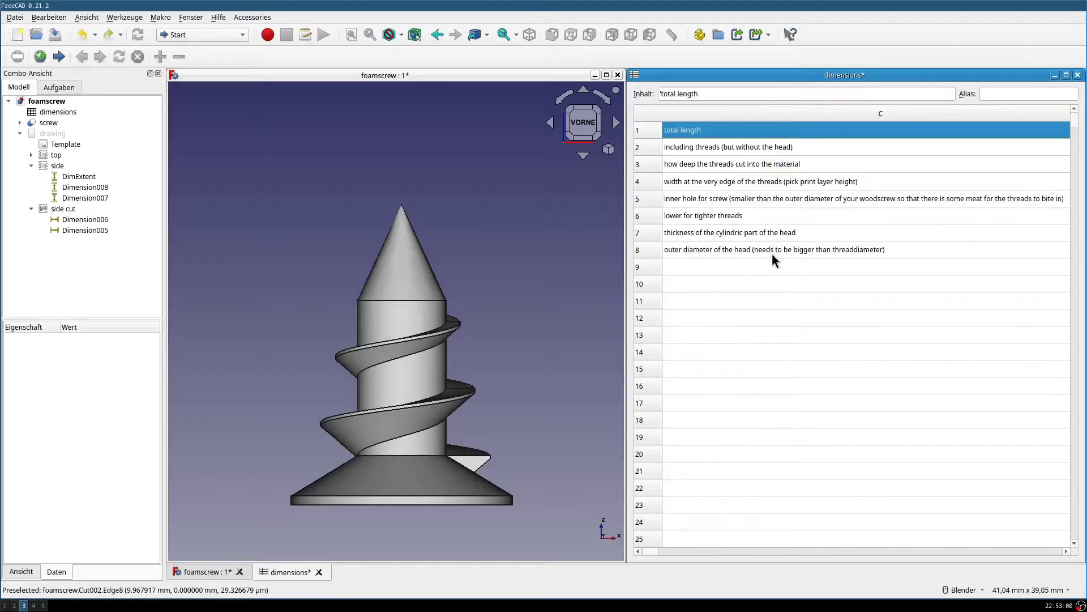
pyautogui.press('Left')
pyautogui.press('Left')
pyautogui.press('Down')
# - Edit the thread depth in B3, trying 2 mm
pyautogui.press('Right')
pyautogui.press('Down')
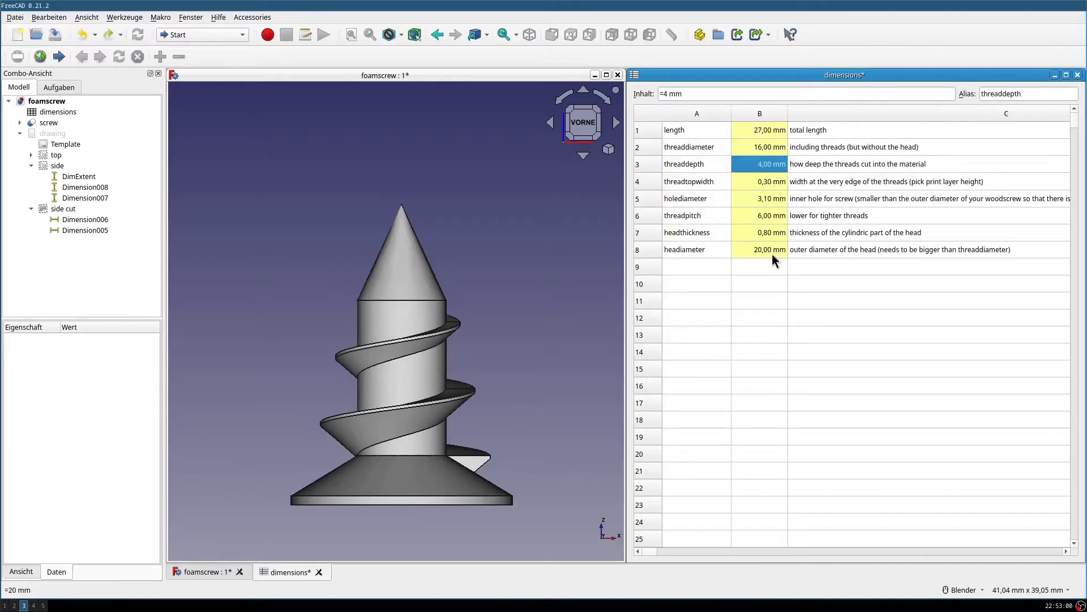
pyautogui.click(756, 176)
pyautogui.press('Up')
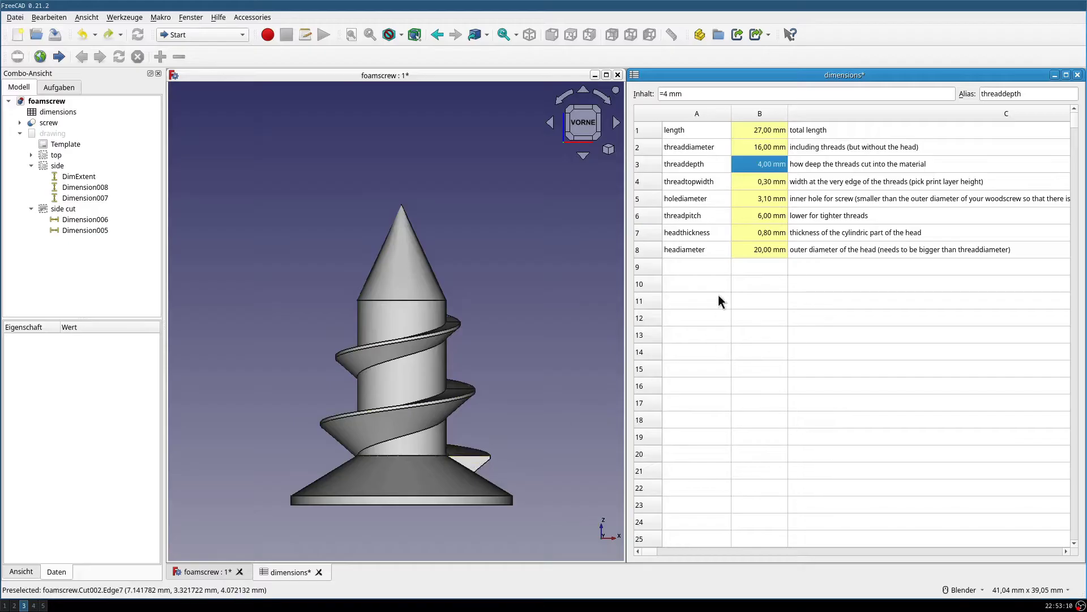
pyautogui.doubleClick(754, 165)
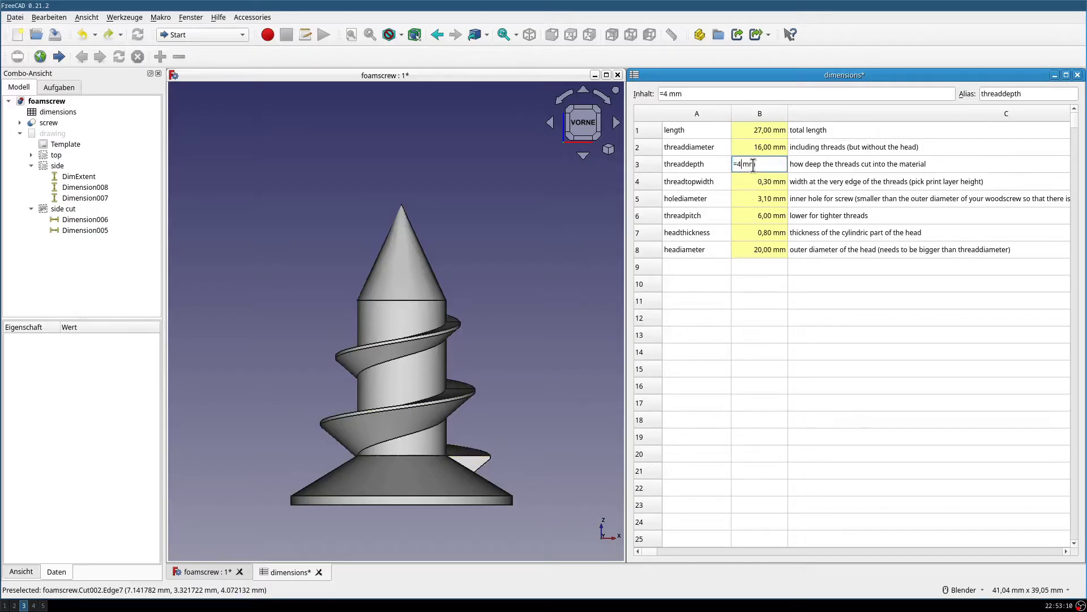
pyautogui.press('Return')
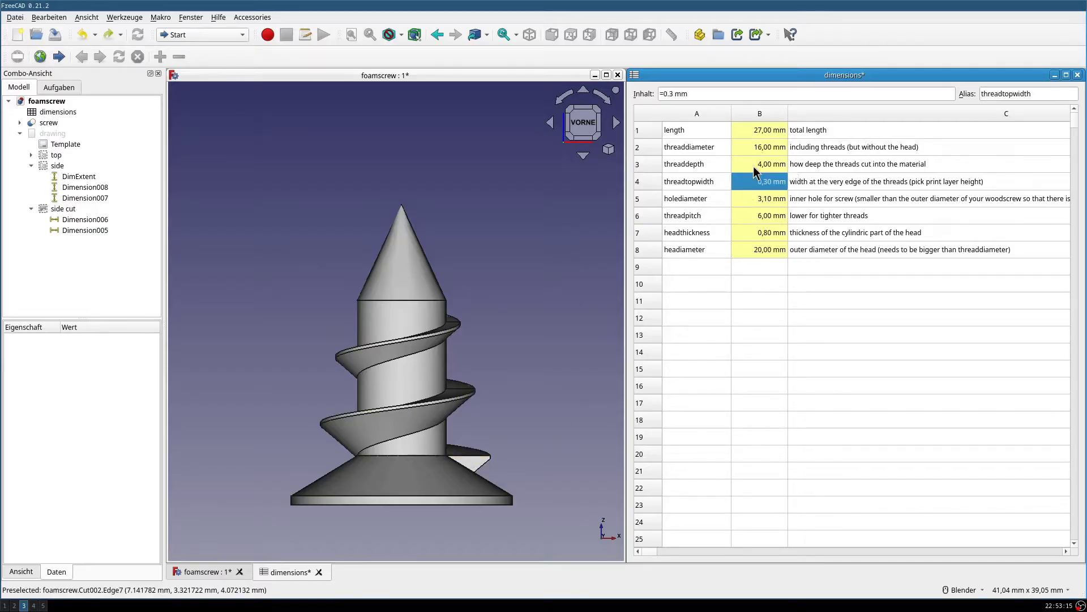
pyautogui.hotkey('ctrl', 'y')
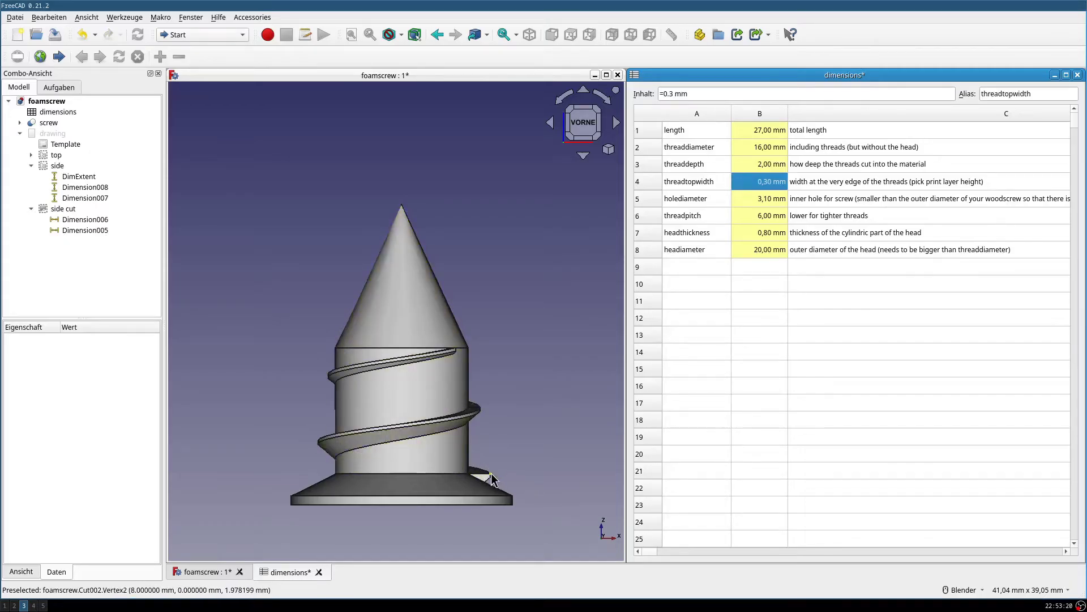
# - Undo the thread depth change so B3 returns to 4 mm
pyautogui.click(766, 166)
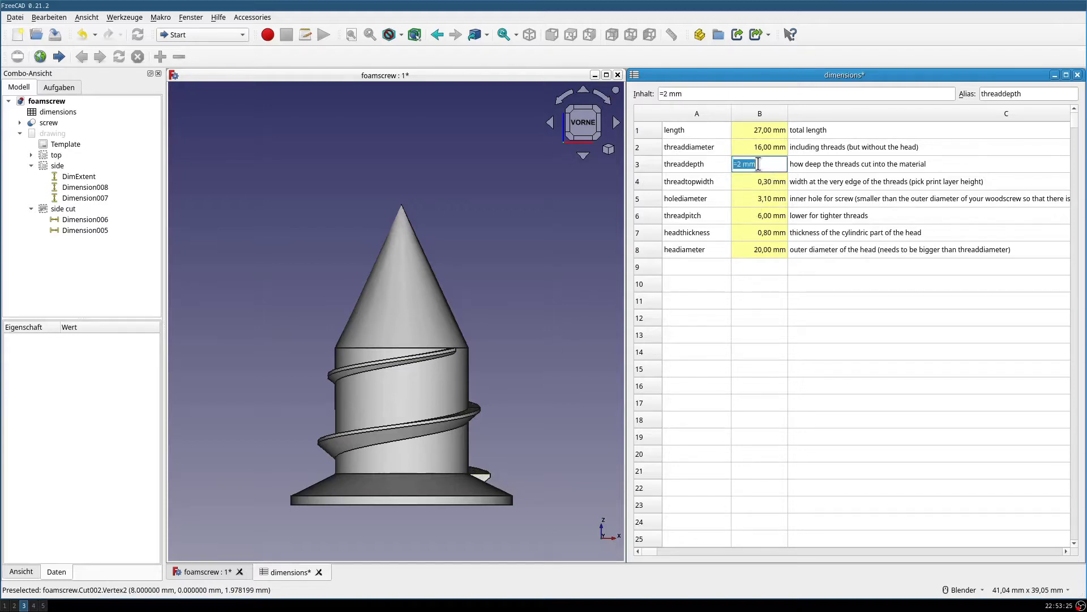
pyautogui.click(749, 358)
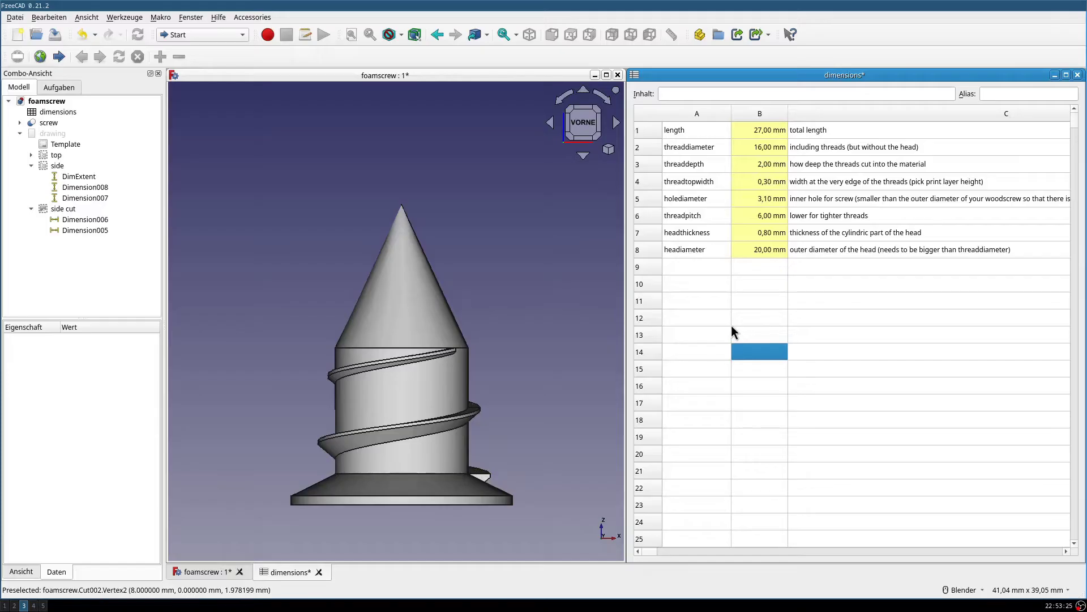
pyautogui.hotkey('ctrl', 'z')
pyautogui.click(765, 184)
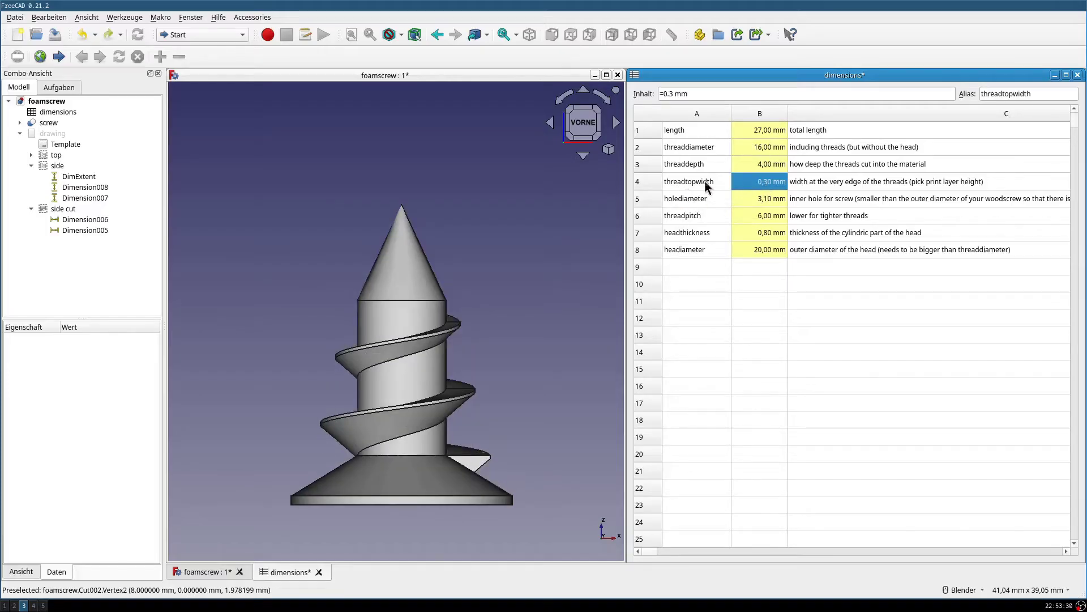
pyautogui.scroll(5, 470, 463)
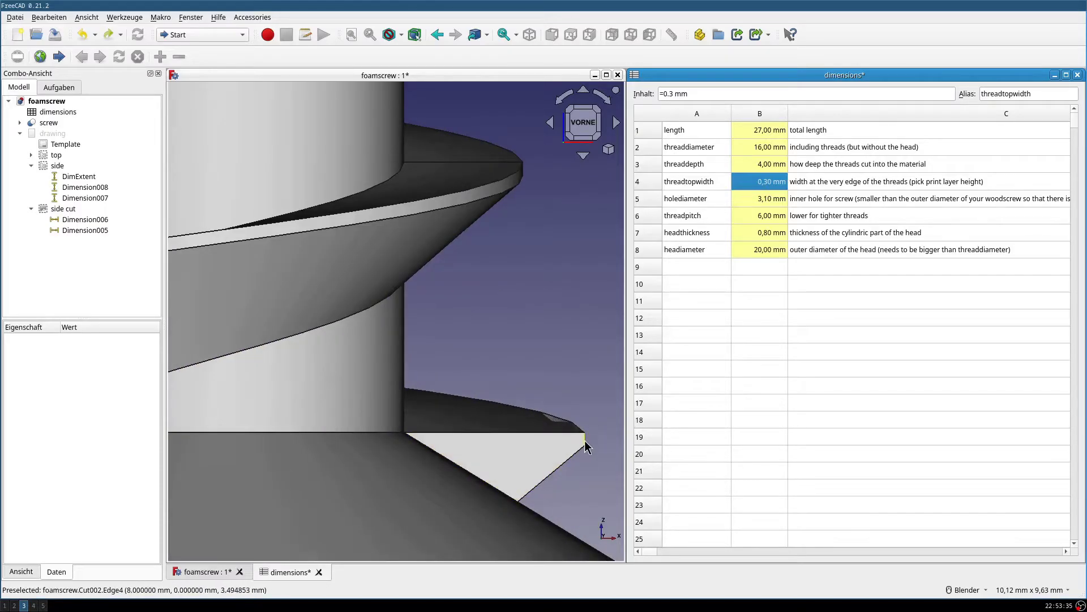
pyautogui.scroll(-5, 585, 446)
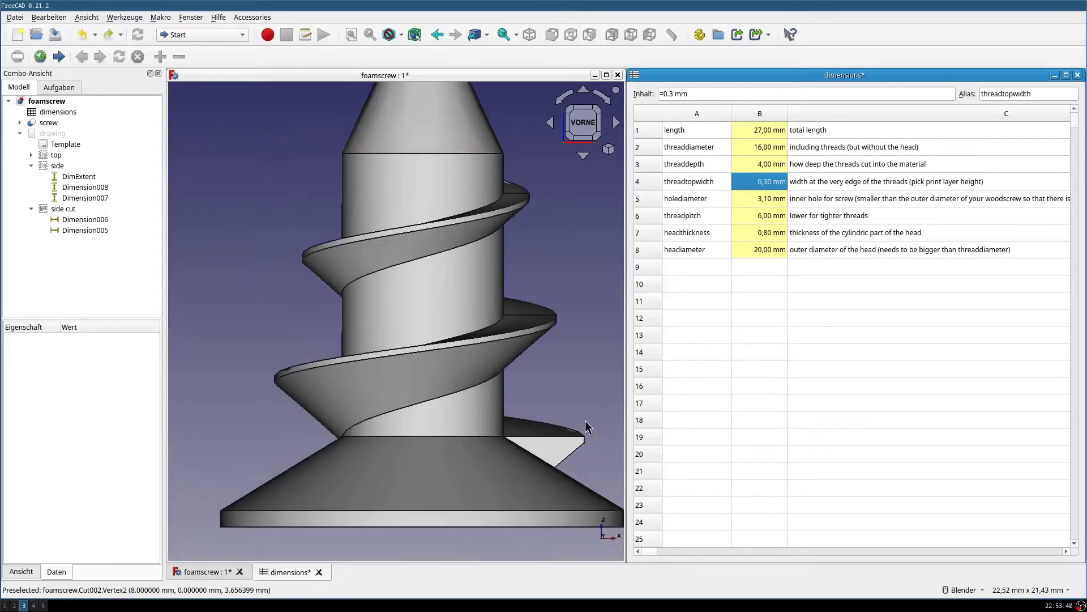
pyautogui.scroll(3, 585, 446)
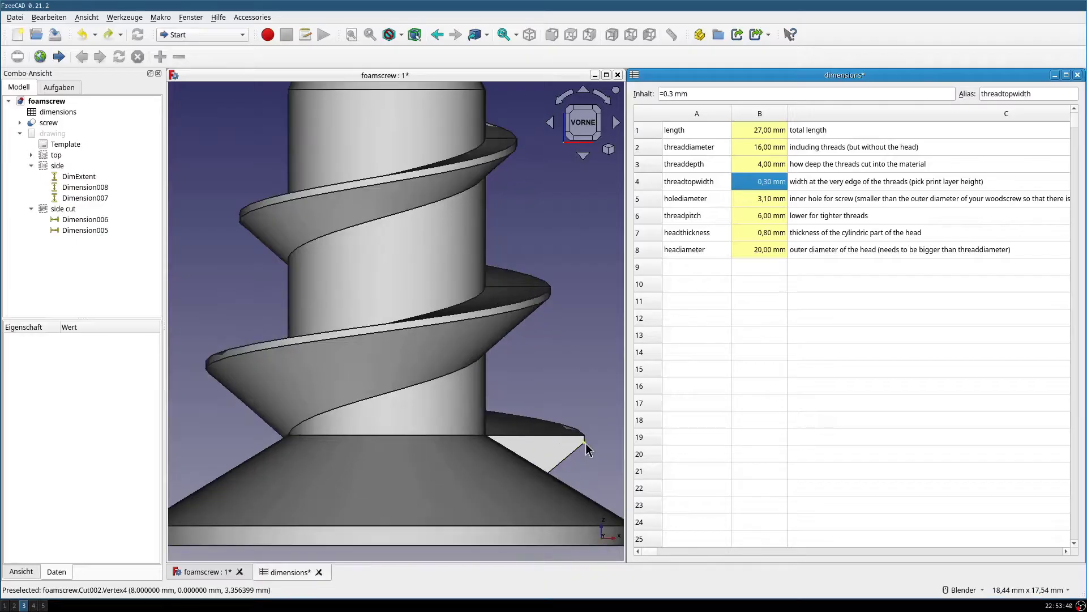
pyautogui.scroll(2, 586, 447)
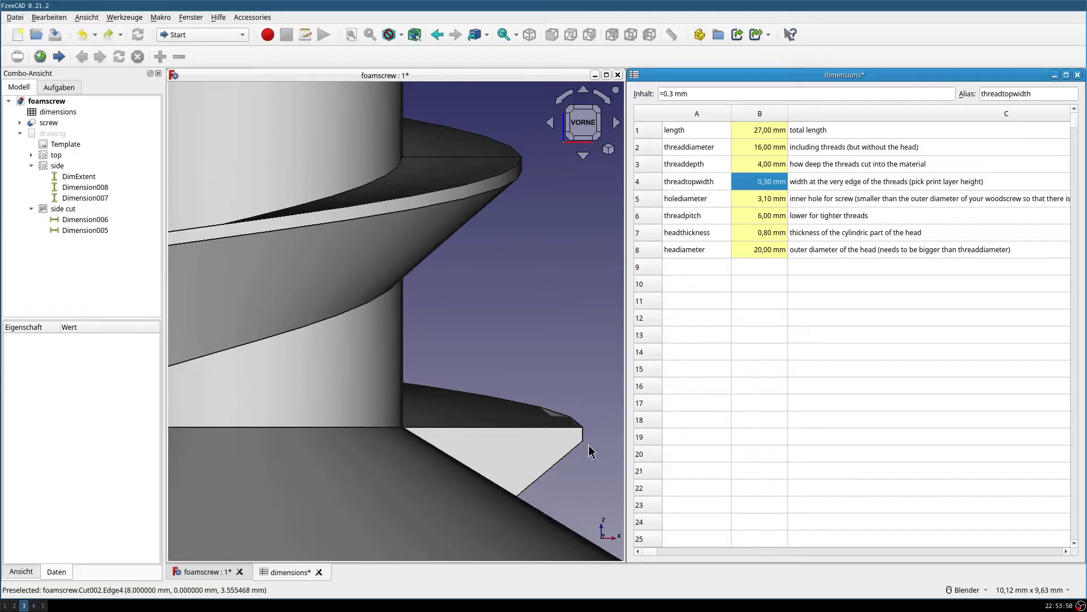
pyautogui.scroll(-4, 511, 352)
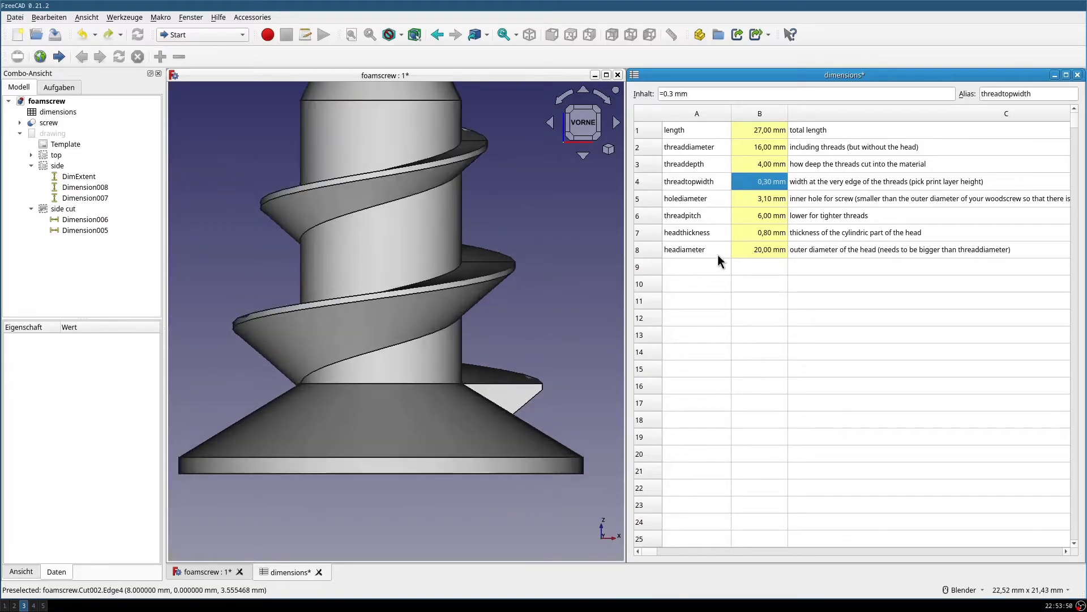
pyautogui.scroll(-4, 501, 304)
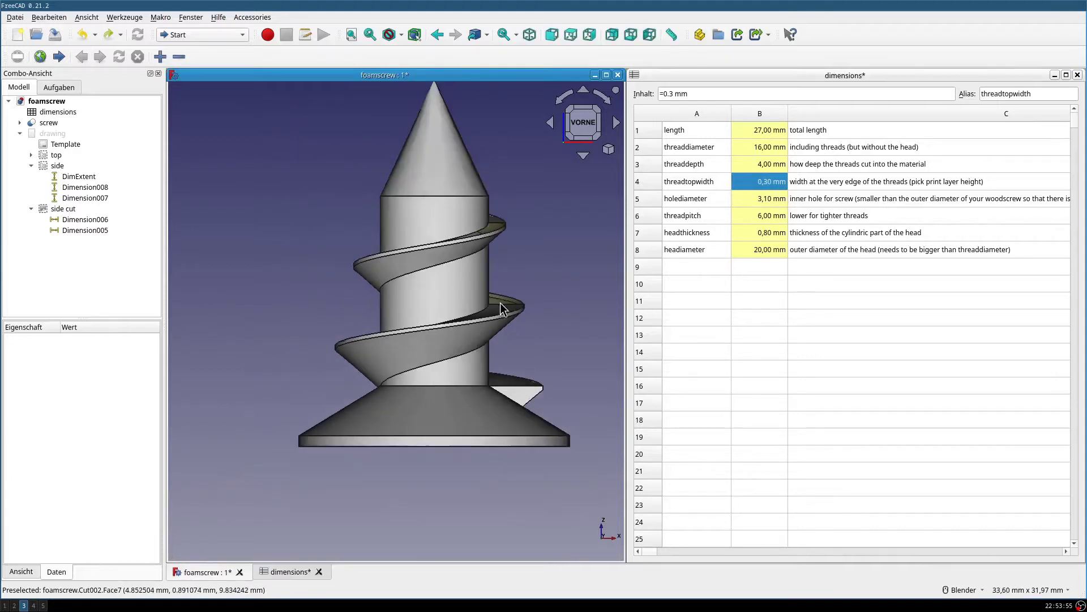
pyautogui.keyDown('shift'); pyautogui.moveTo(501, 302); pyautogui.dragTo(453, 332, button='middle'); pyautogui.keyUp('shift')
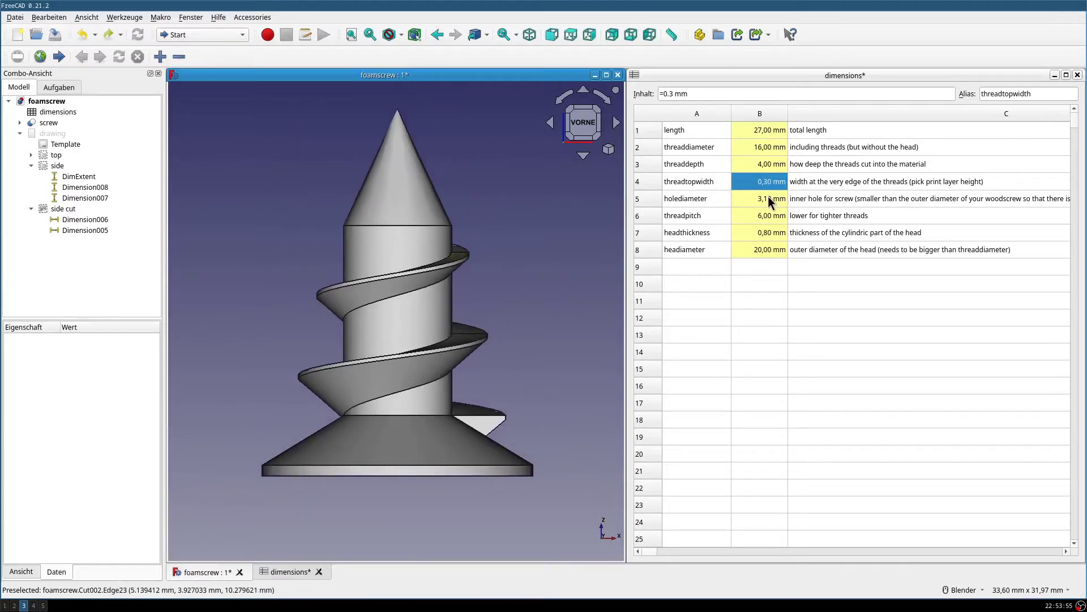
pyautogui.click(767, 197)
pyautogui.moveTo(542, 326); pyautogui.dragTo(372, 346, button='middle')
pyautogui.press('5')
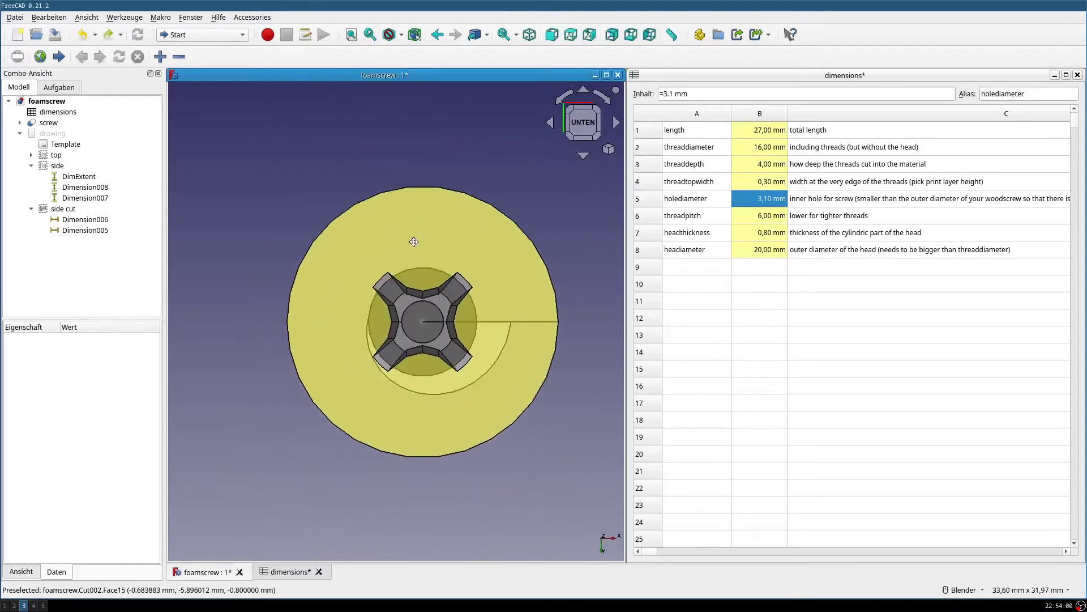
pyautogui.scroll(3, 434, 330)
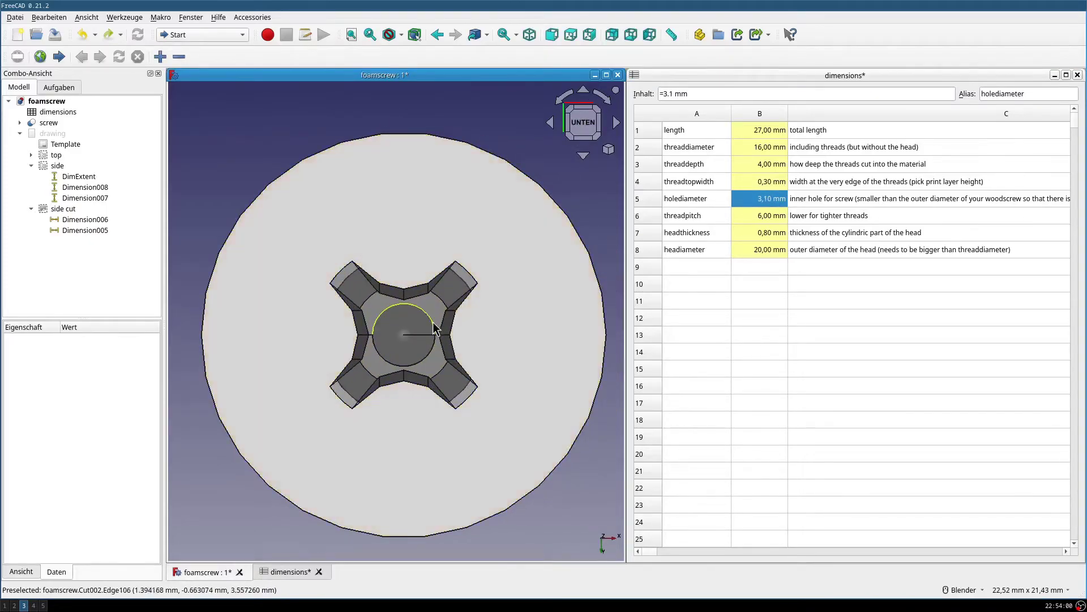
pyautogui.click(779, 201)
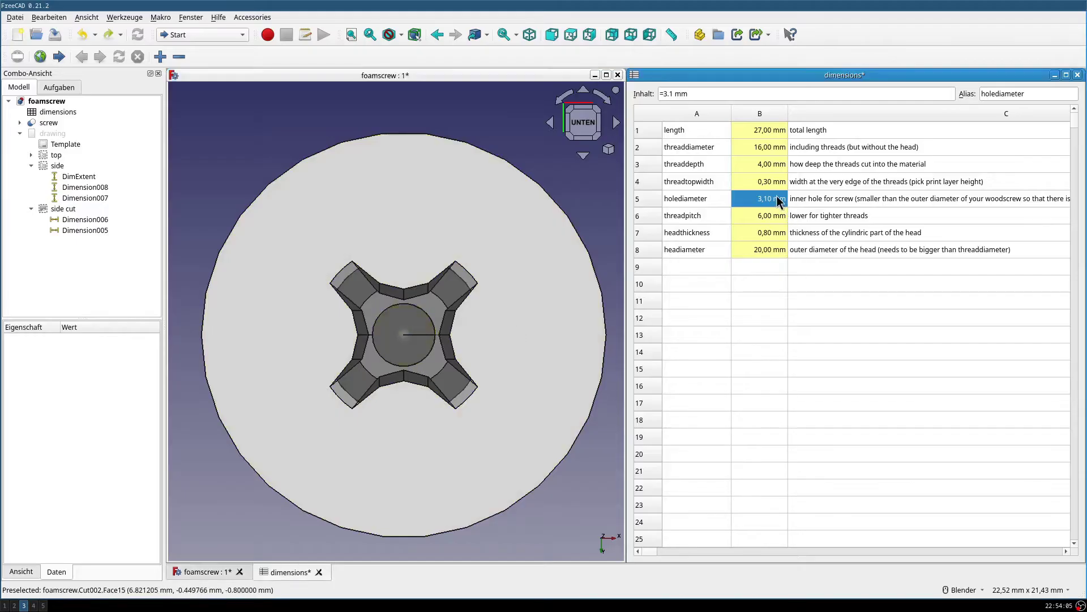
pyautogui.doubleClick(778, 199)
pyautogui.write('2')
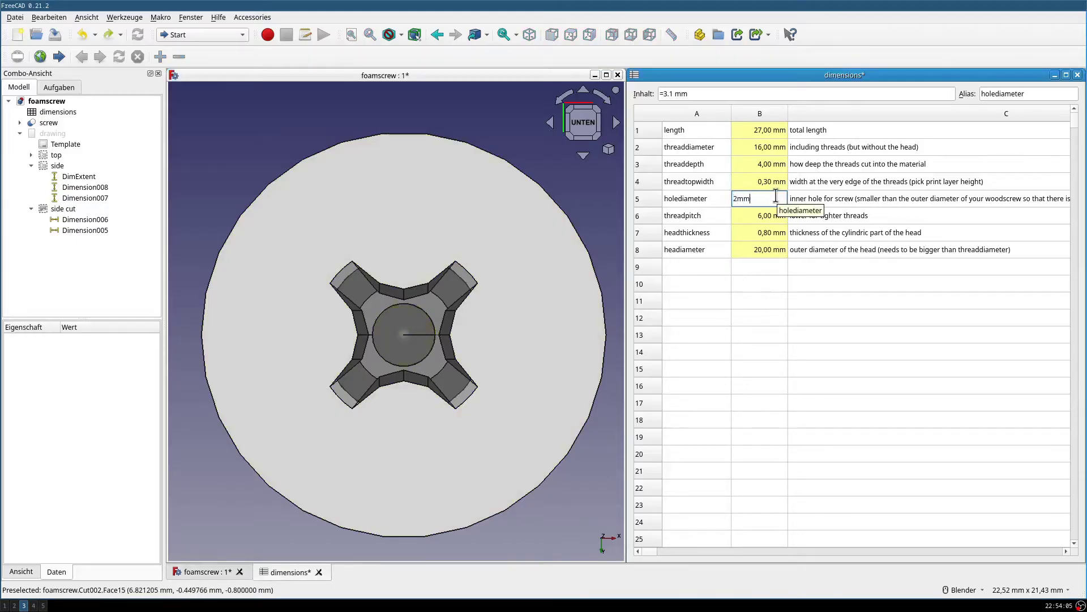
pyautogui.press('Return')
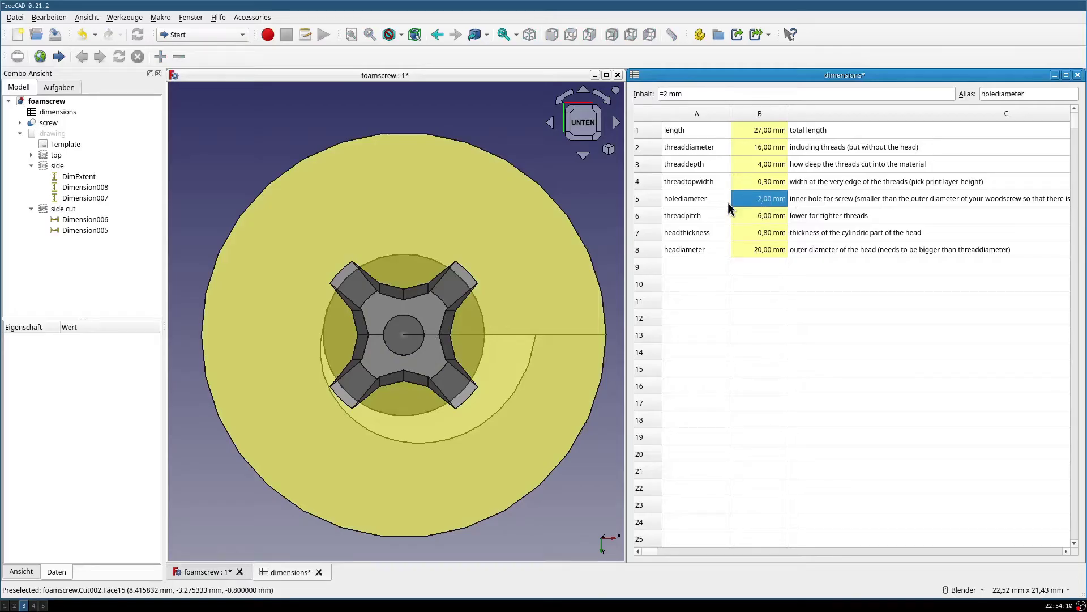
pyautogui.hotkey('ctrl', 'z')
pyautogui.click(583, 105)
pyautogui.click(586, 117)
pyautogui.scroll(-5, 408, 407)
pyautogui.scroll(3, 417, 328)
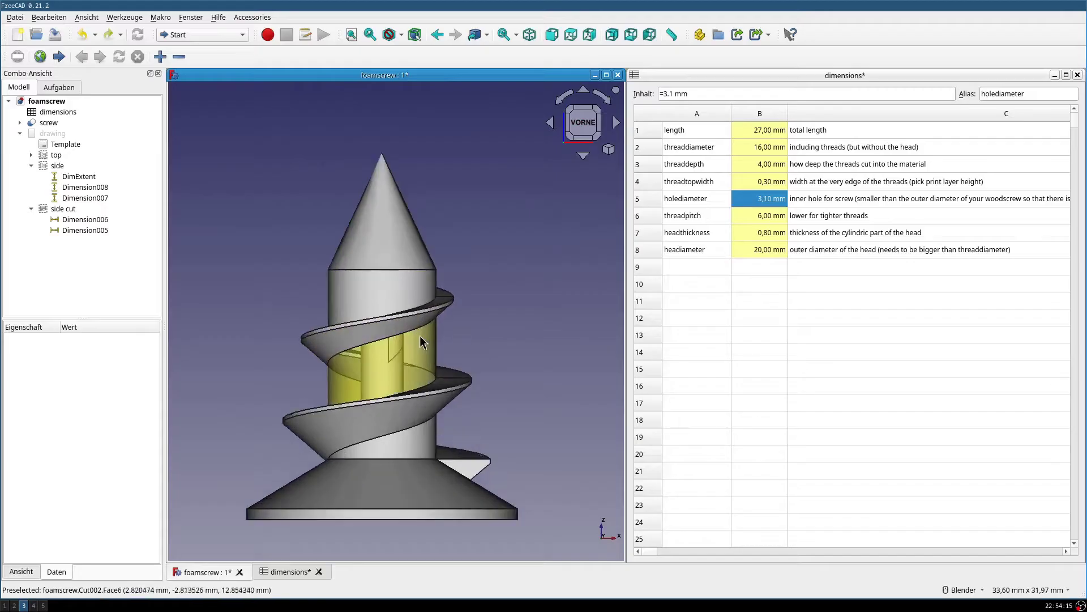
pyautogui.scroll(-2, 419, 335)
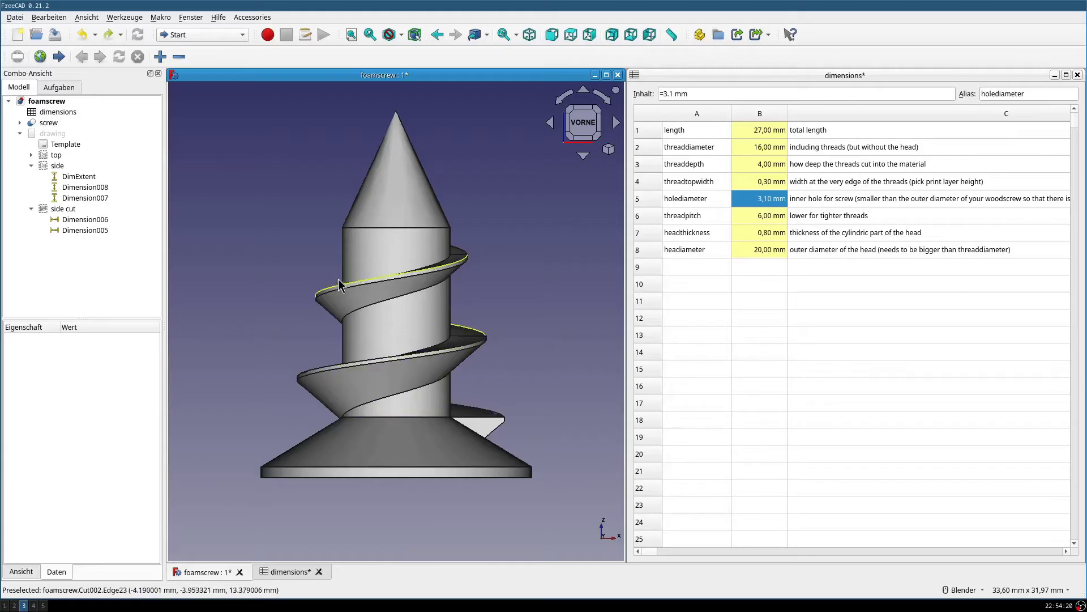
pyautogui.doubleClick(774, 215)
pyautogui.press('Left')
pyautogui.press('Right')
pyautogui.press('Right')
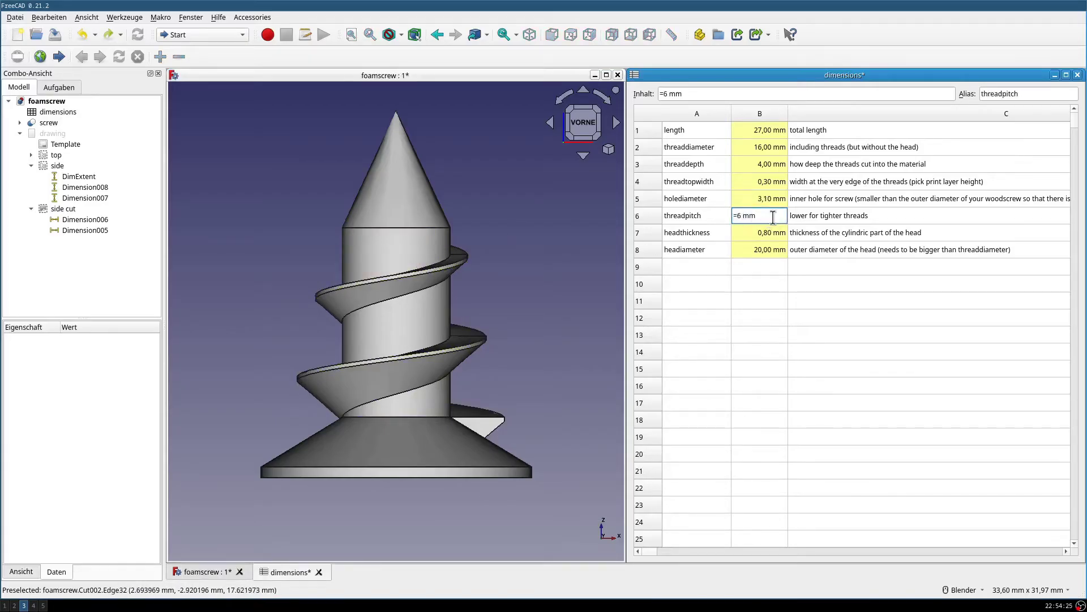
pyautogui.press('BackSpace')
pyautogui.press('Return')
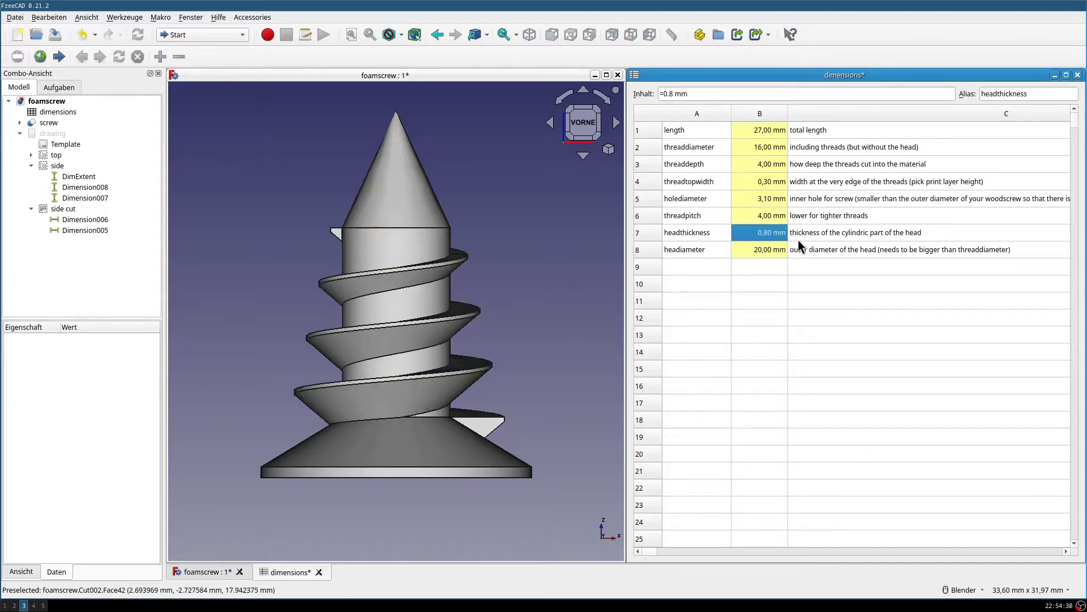
pyautogui.doubleClick(763, 218)
pyautogui.click(738, 217)
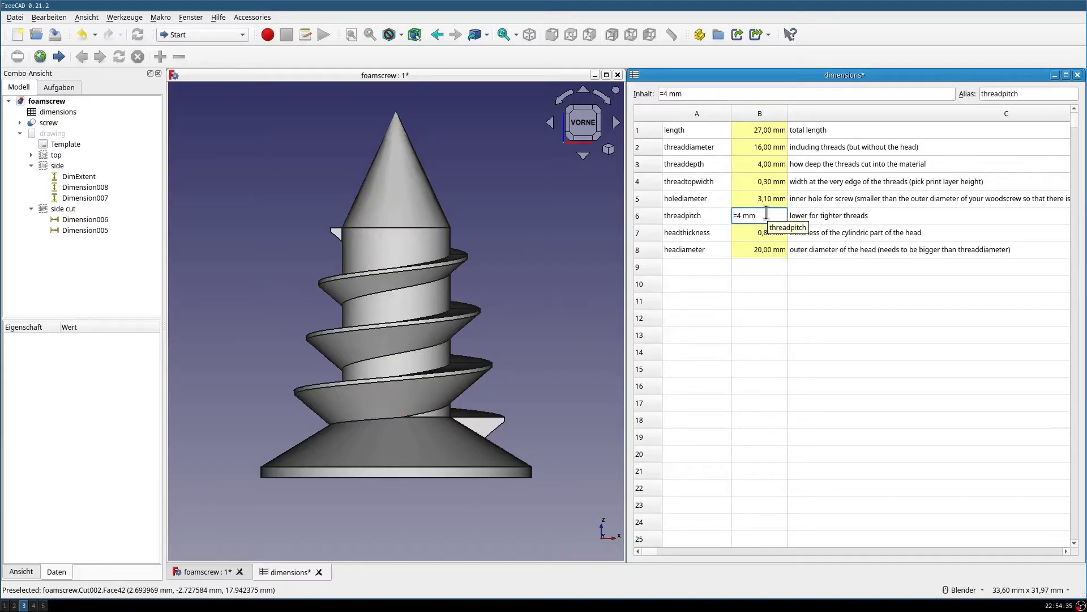
pyautogui.press('Return')
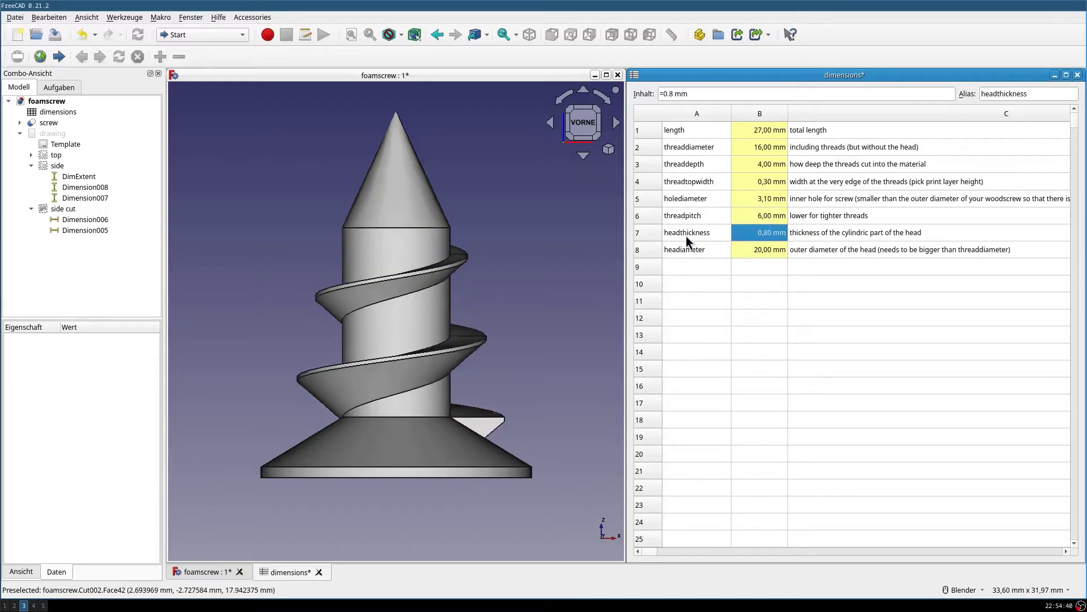
# - Change headthickness in cell B7 from 0.8 mm to 0.9 mm
pyautogui.scroll(3, 478, 382)
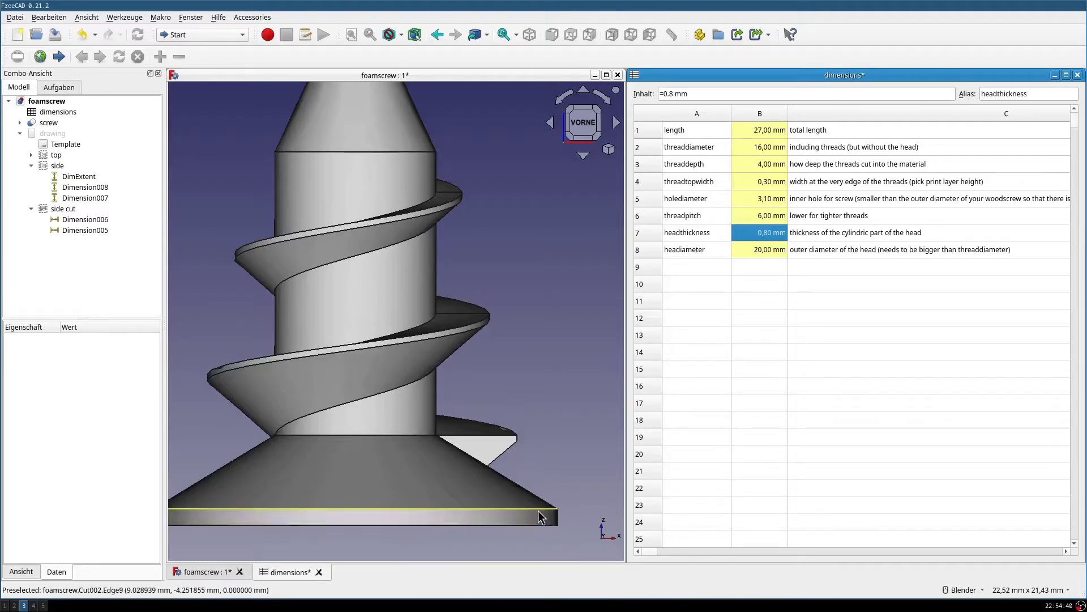
pyautogui.scroll(-4, 552, 403)
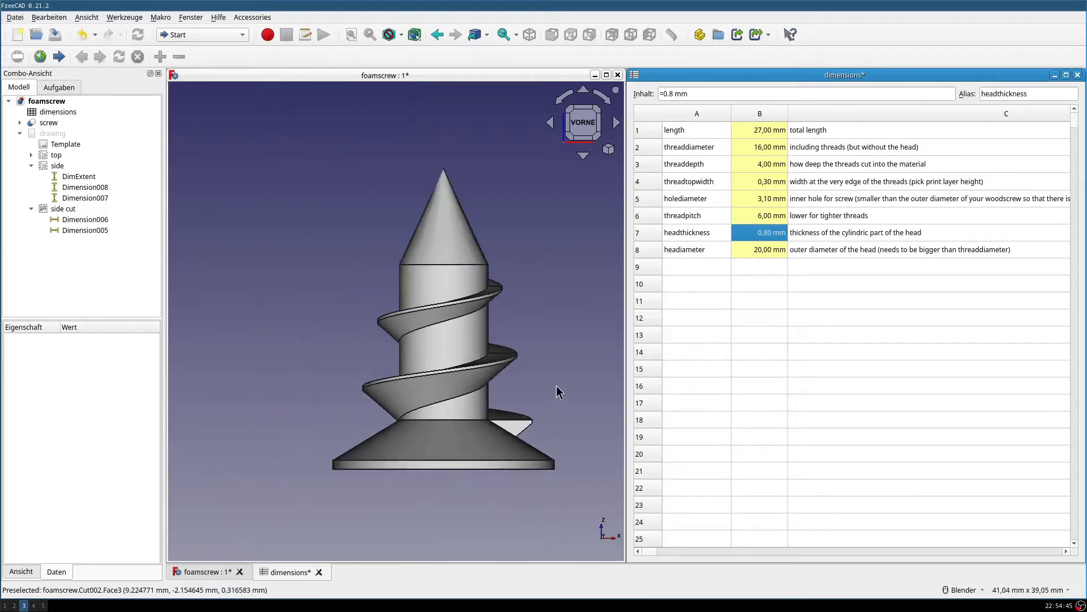
pyautogui.scroll(2, 552, 391)
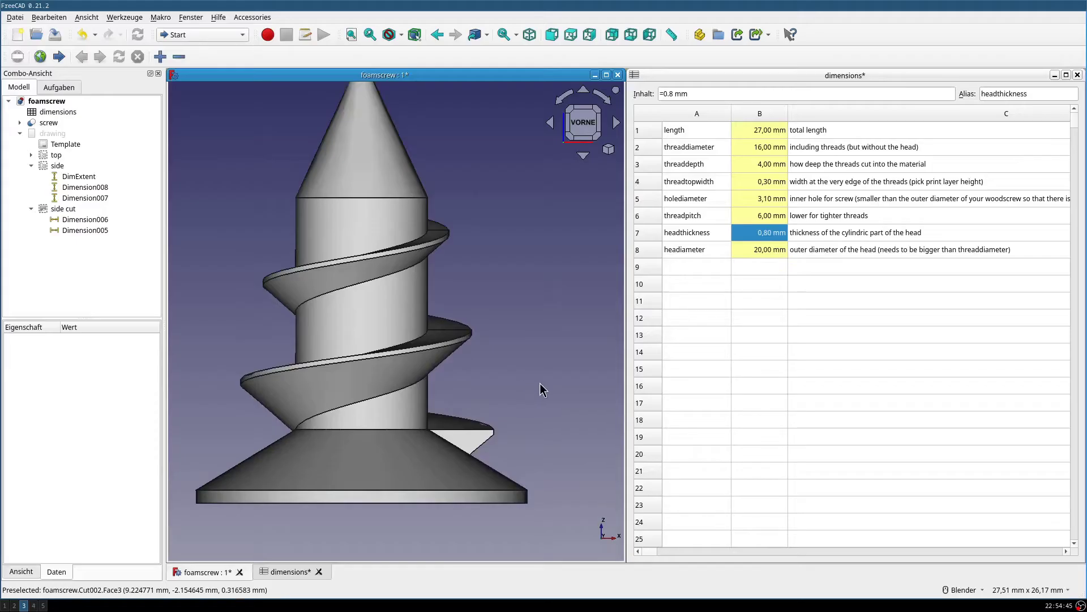
pyautogui.keyDown('shift'); pyautogui.moveTo(539, 382); pyautogui.dragTo(545, 384, button='middle'); pyautogui.keyUp('shift')
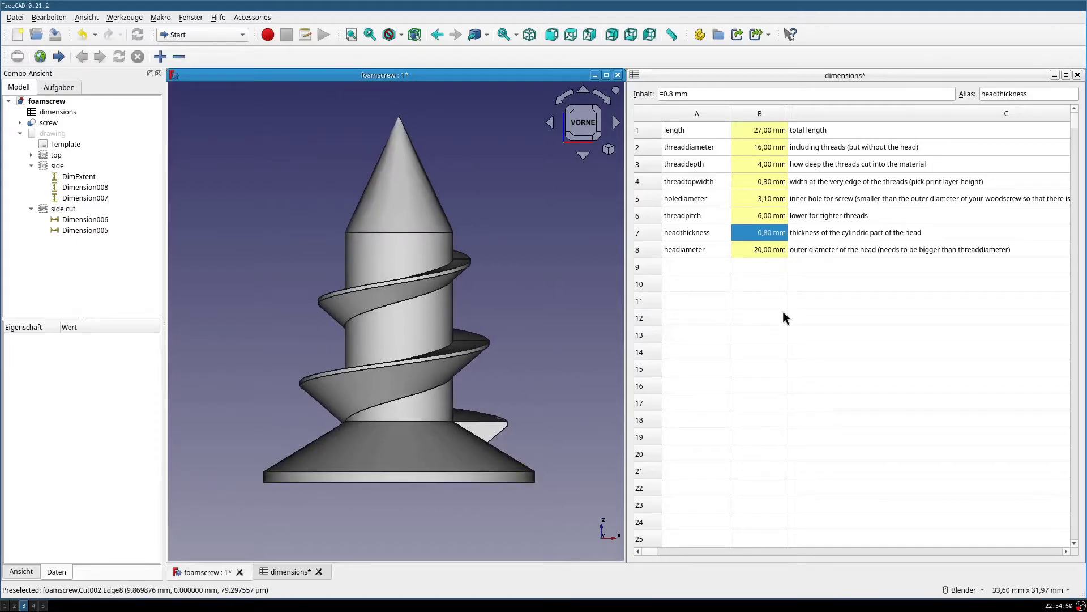
pyautogui.doubleClick(770, 237)
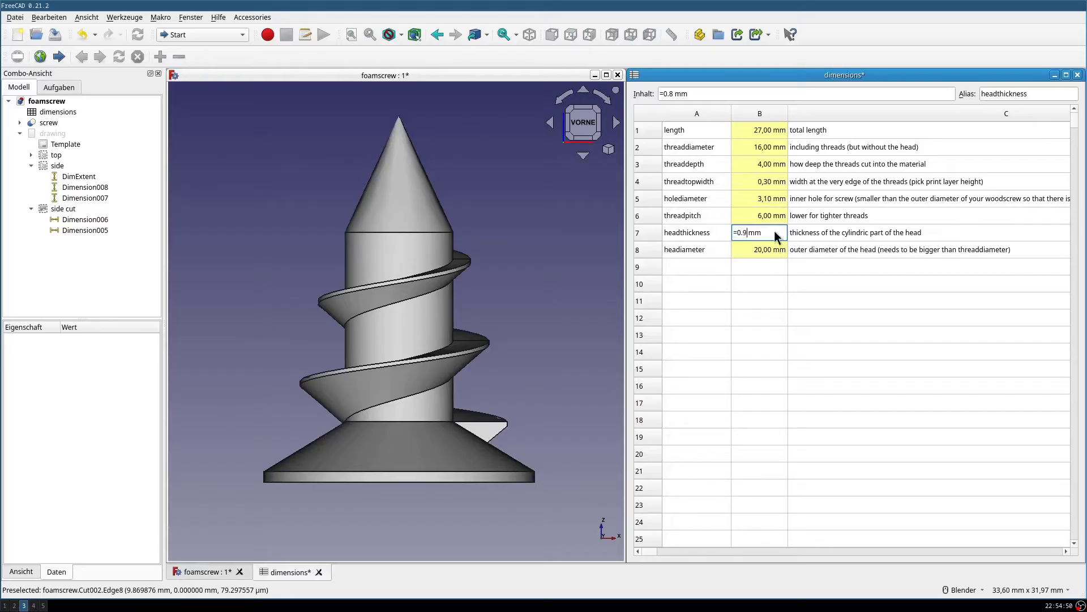
pyautogui.write('9')
pyautogui.press('Return')
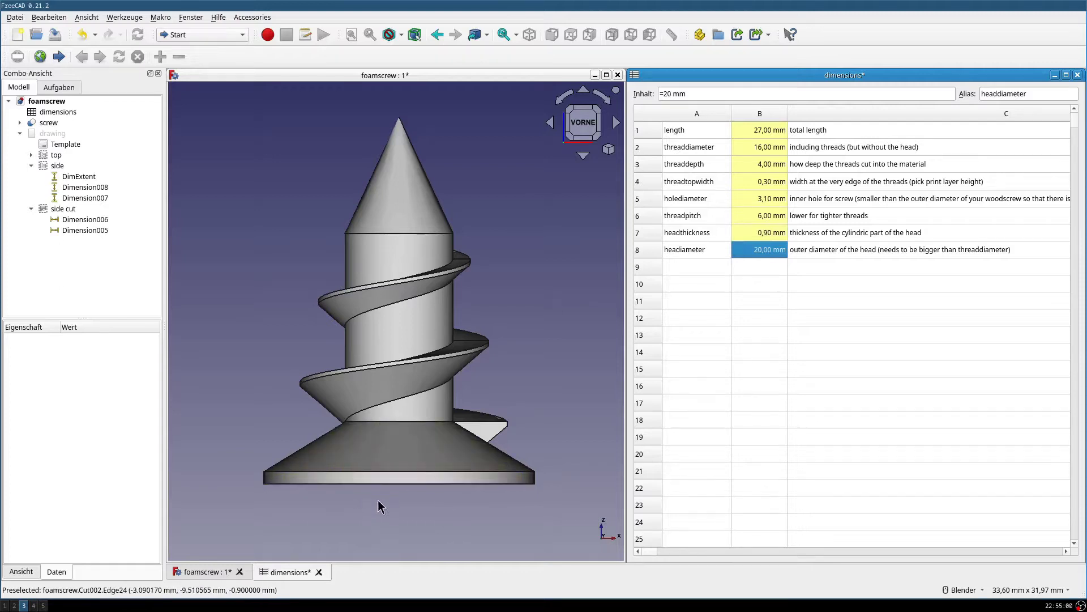
# - Change headdiameter in cell B8 from 20 mm to 30 mm
pyautogui.moveTo(379, 495); pyautogui.dragTo(367, 334, button='middle')
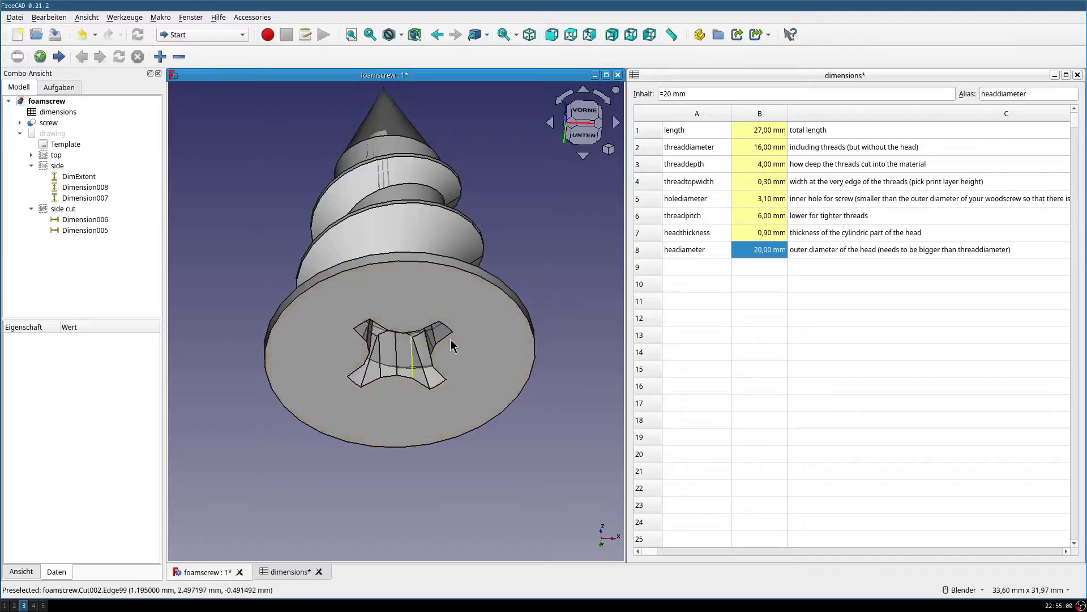
pyautogui.moveTo(511, 198); pyautogui.dragTo(542, 210, button='middle')
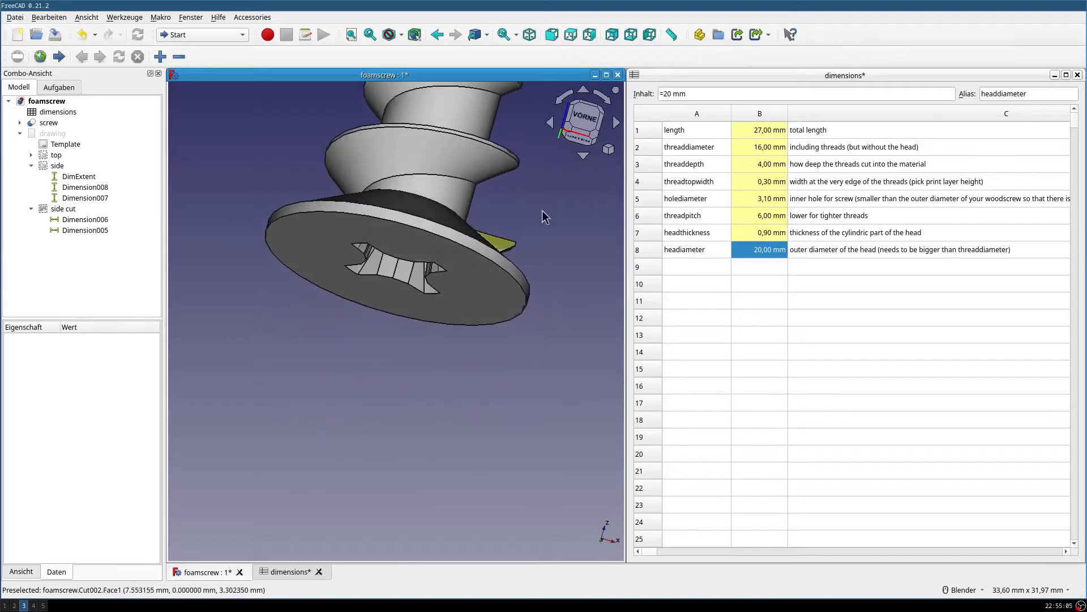
pyautogui.click(584, 113)
pyautogui.keyDown('shift'); pyautogui.moveTo(464, 340); pyautogui.dragTo(453, 397, button='middle'); pyautogui.keyUp('shift')
pyautogui.scroll(4, 452, 398)
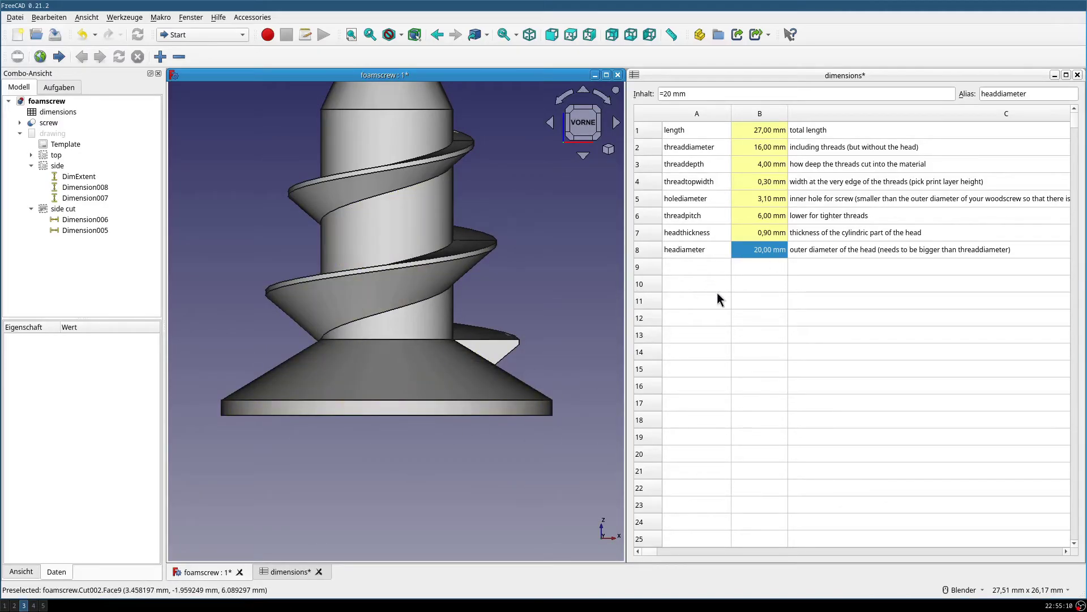
pyautogui.scroll(-1, 409, 382)
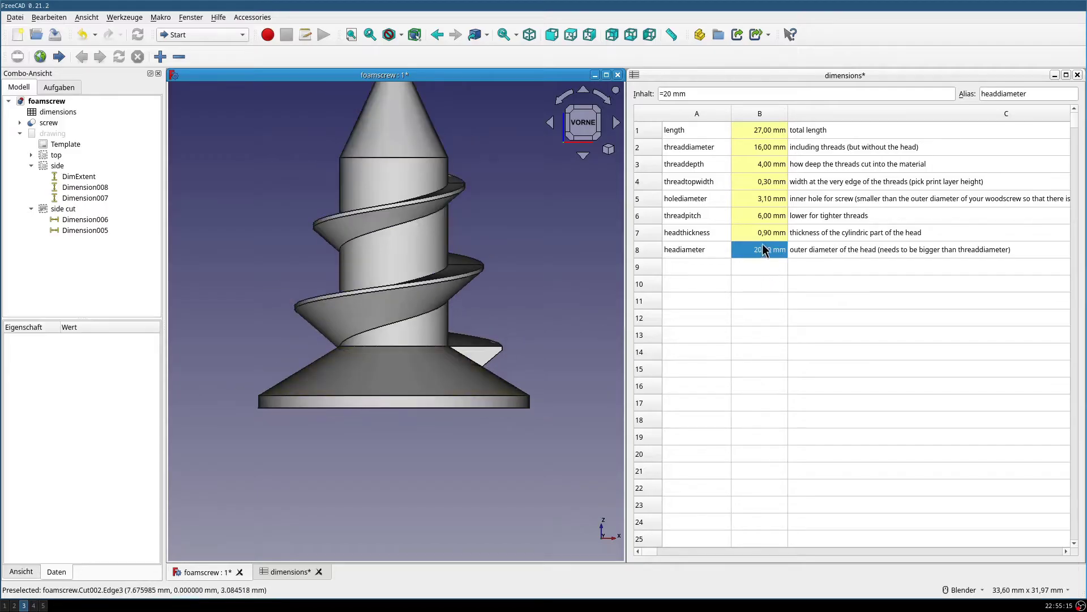
pyautogui.doubleClick(748, 250)
pyautogui.click(749, 249)
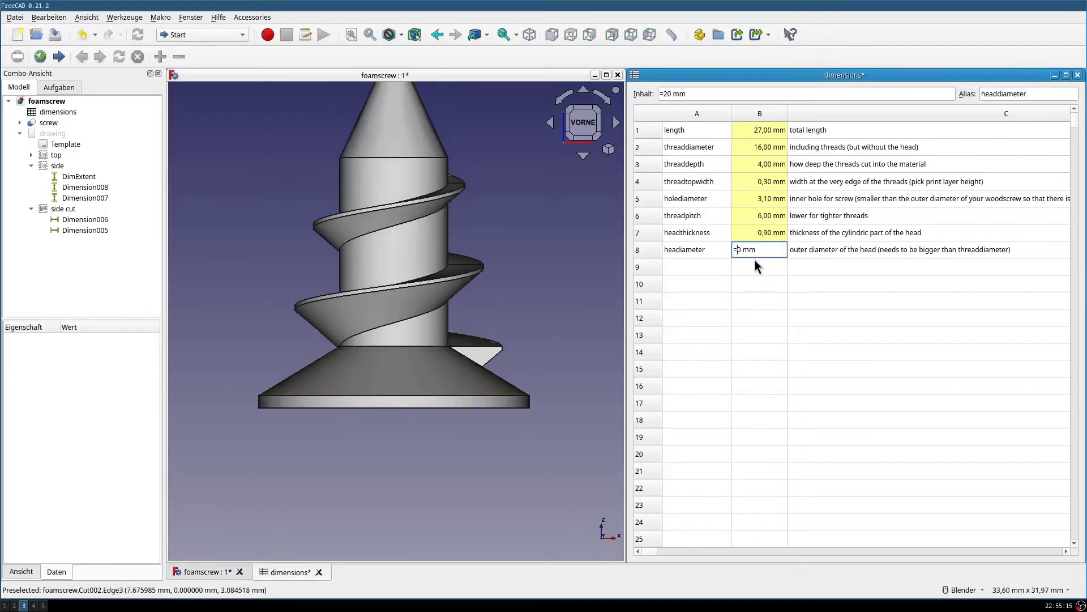
pyautogui.write('3')
pyautogui.press('Return')
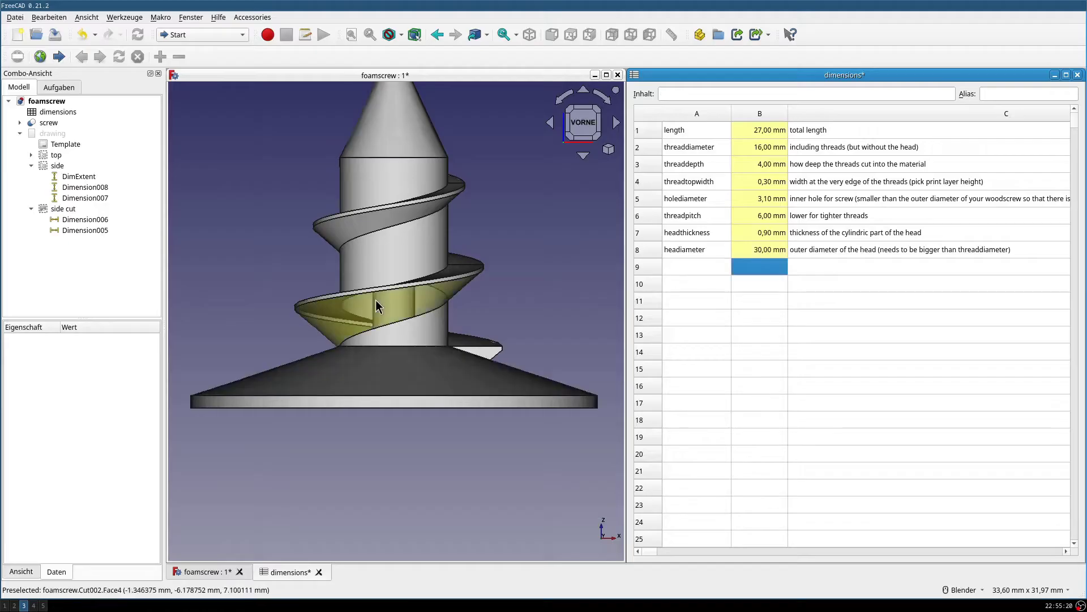
# - Roll the view so the screw lies horizontal to inspect the wider head
pyautogui.click(386, 277)
pyautogui.scroll(2, 403, 396)
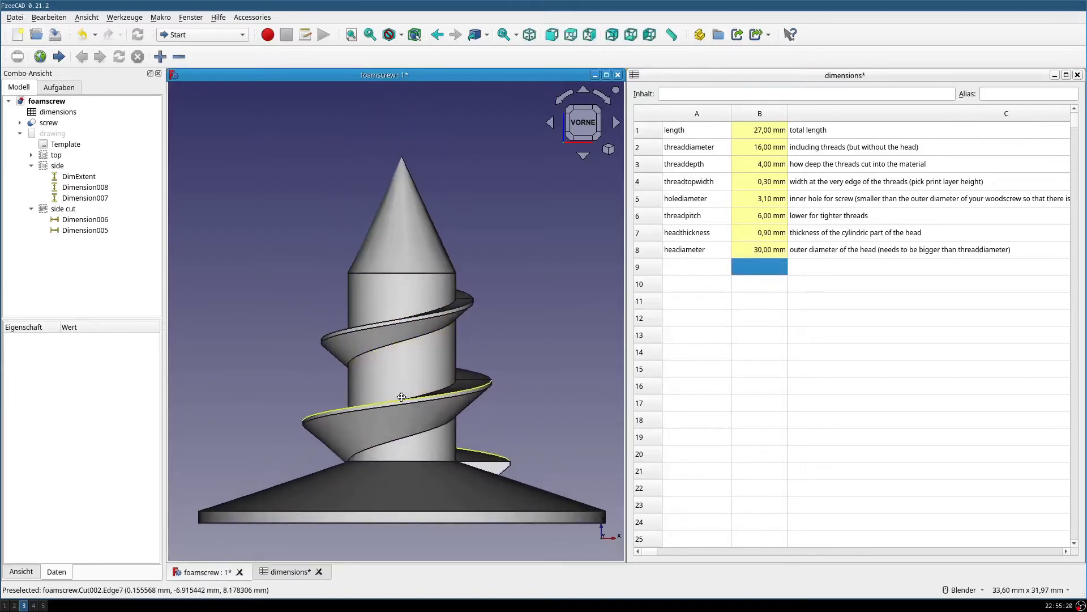
pyautogui.scroll(-1, 395, 349)
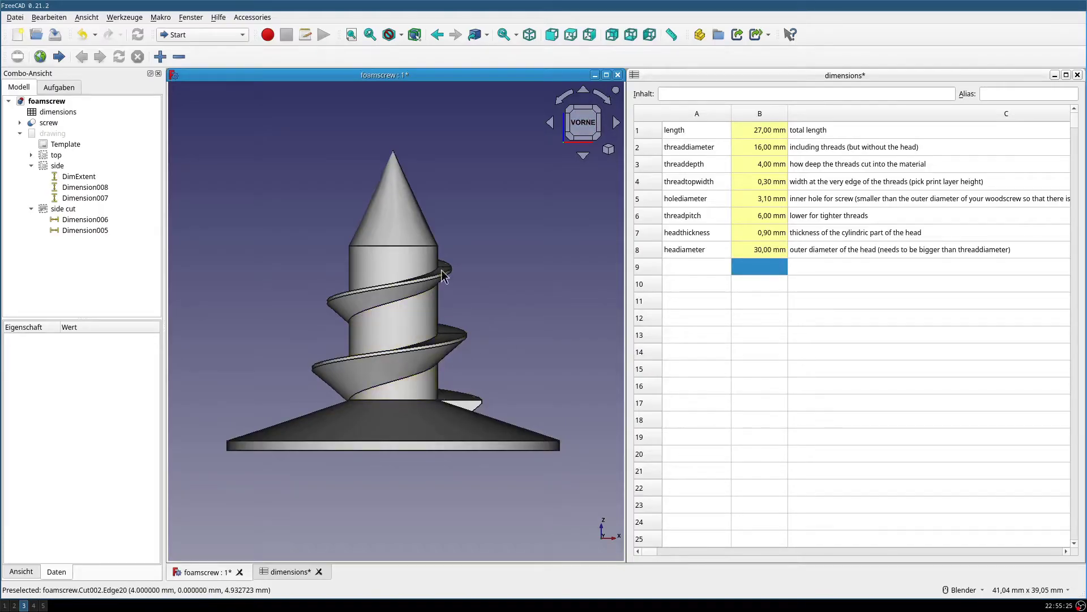
pyautogui.click(566, 100)
pyautogui.click(565, 100)
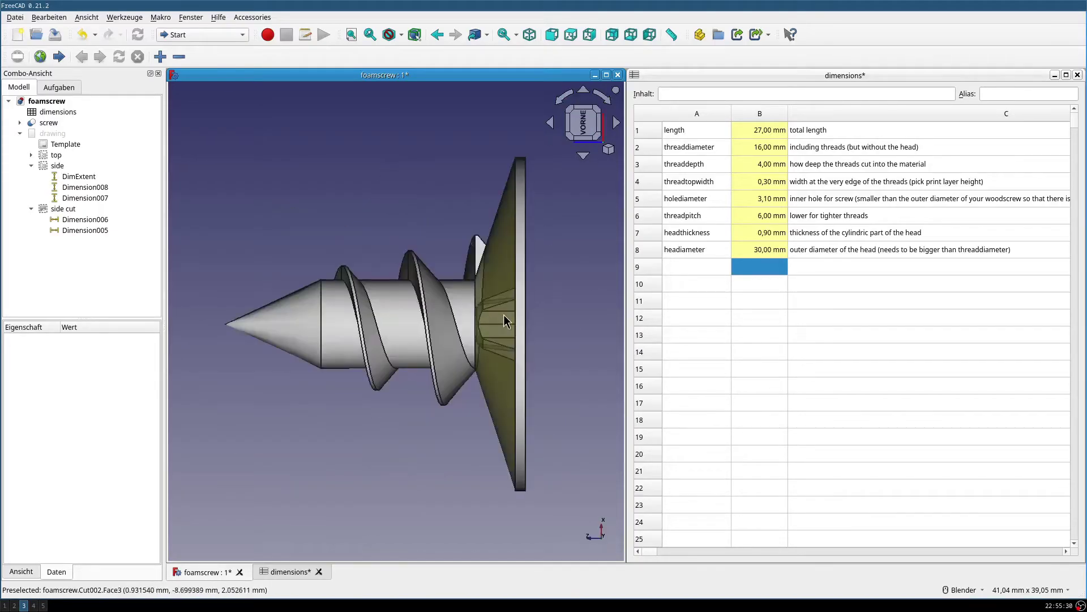
pyautogui.scroll(-2, 529, 300)
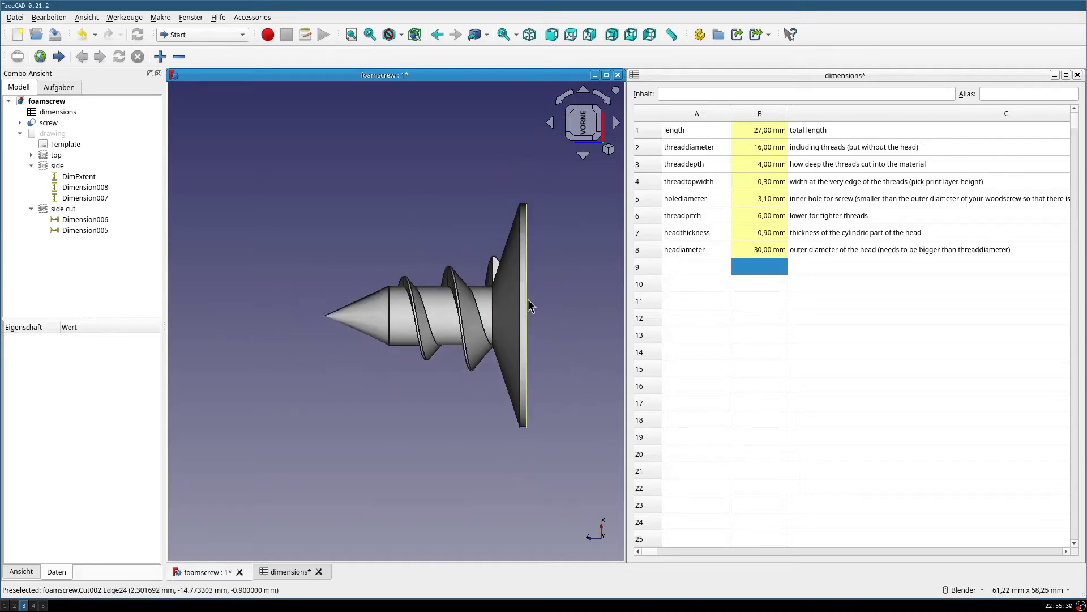
pyautogui.keyDown('shift'); pyautogui.moveTo(528, 299); pyautogui.dragTo(424, 301, button='middle'); pyautogui.keyUp('shift')
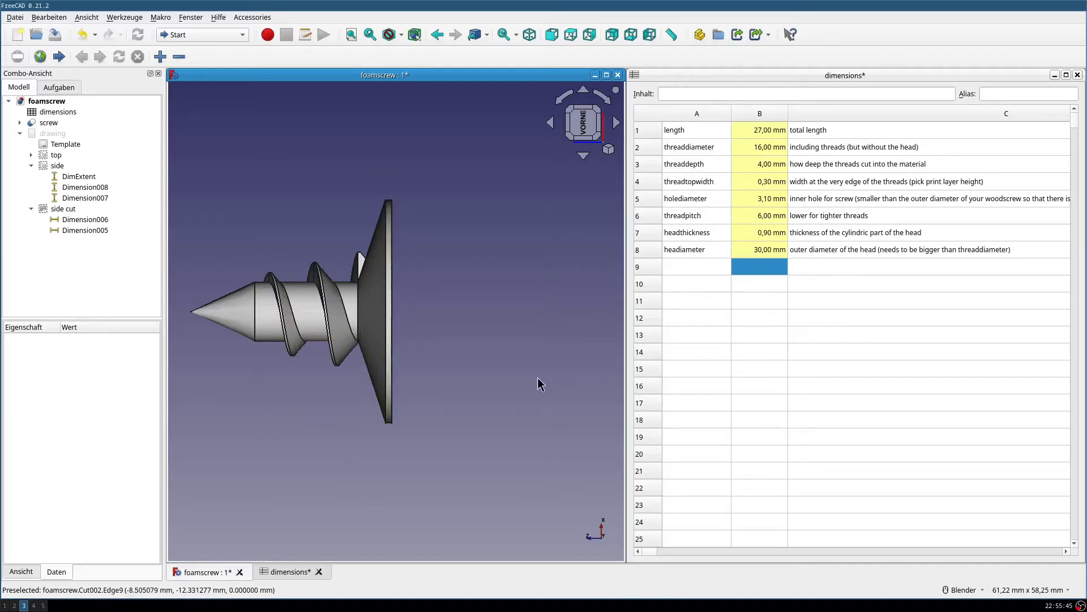
# - Set headdiameter in B8 to 230 mm
pyautogui.keyDown('shift'); pyautogui.moveTo(420, 346); pyautogui.dragTo(487, 355, button='middle'); pyautogui.keyUp('shift')
pyautogui.doubleClick(761, 249)
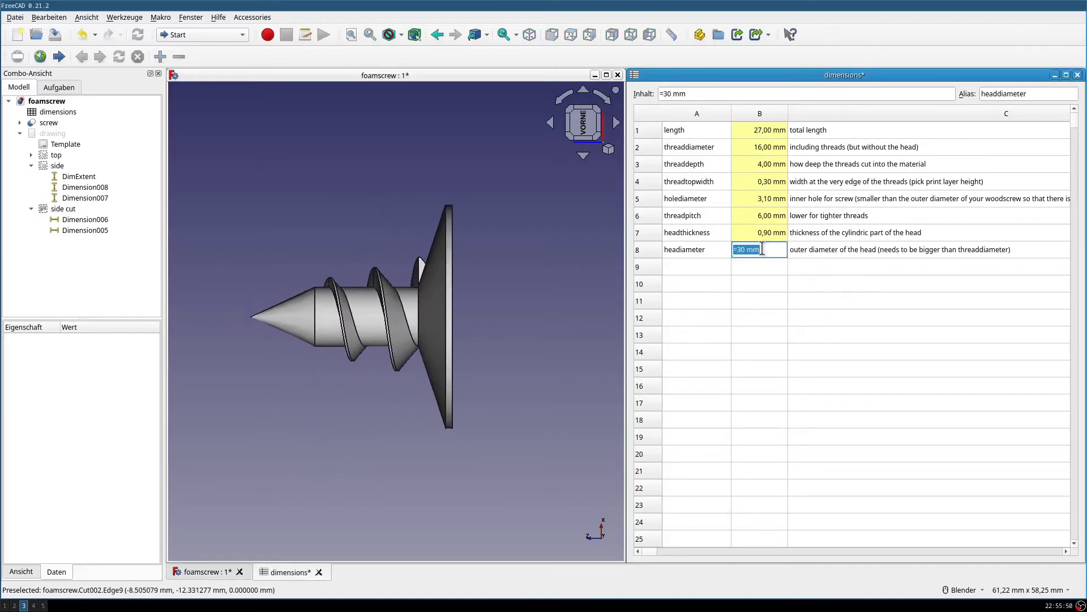
pyautogui.click(738, 249)
pyautogui.write('2')
pyautogui.press('Return')
# - Set headdiameter back to 20 mm and orbit to inspect the restored head
pyautogui.doubleClick(752, 249)
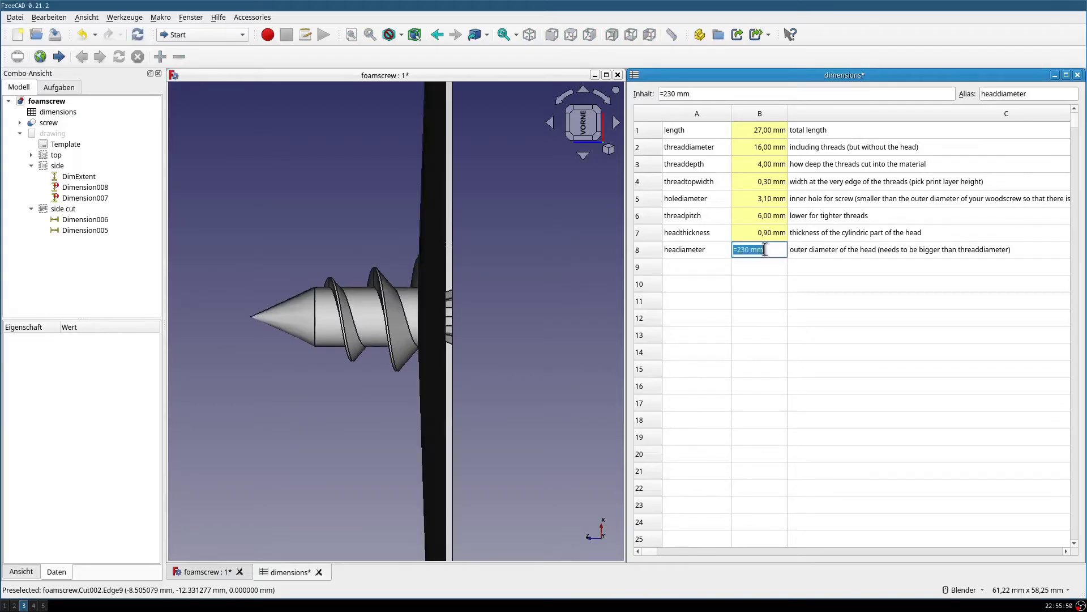
pyautogui.click(740, 250)
pyautogui.press('BackSpace')
pyautogui.press('Return')
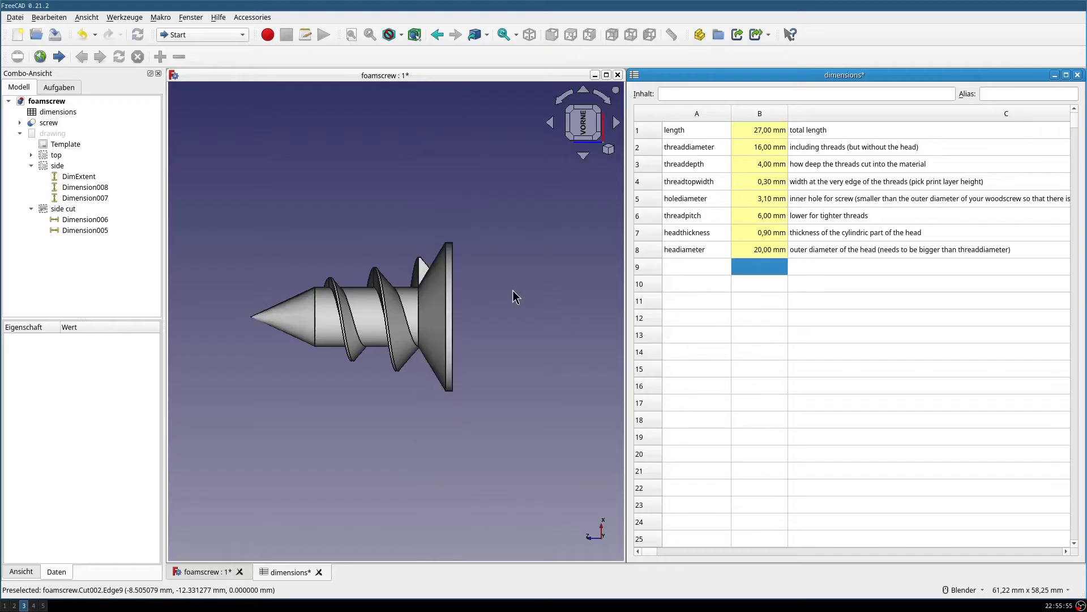
pyautogui.moveTo(529, 218); pyautogui.dragTo(559, 390, button='middle')
pyautogui.moveTo(524, 332); pyautogui.dragTo(550, 333, button='middle')
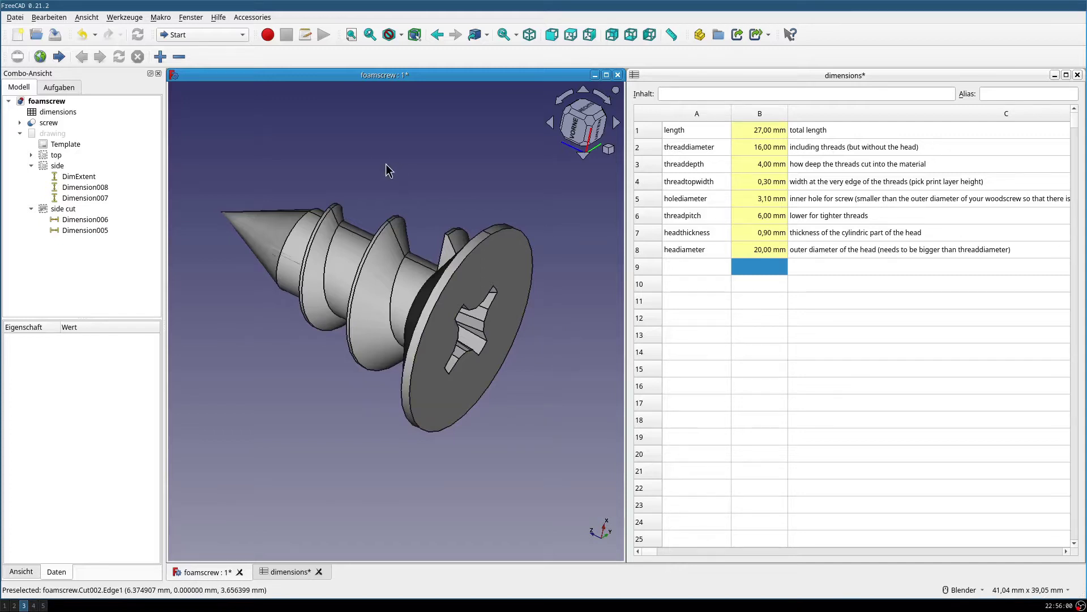
# - Collapse the drawing group in the model tree and select the screw body
pyautogui.click(19, 133)
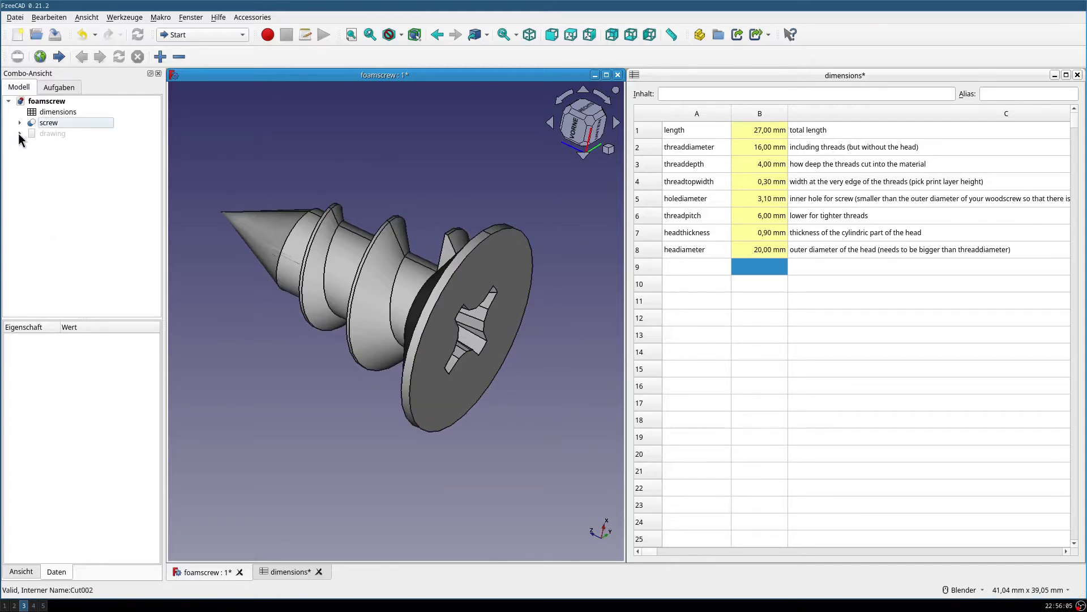
pyautogui.click(49, 123)
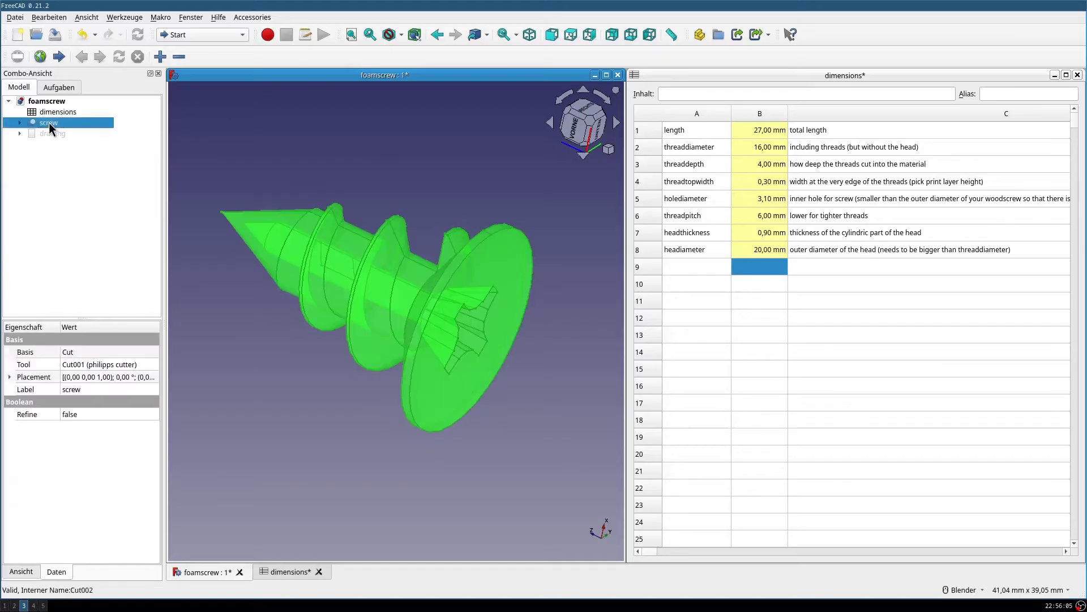
pyautogui.click(262, 142)
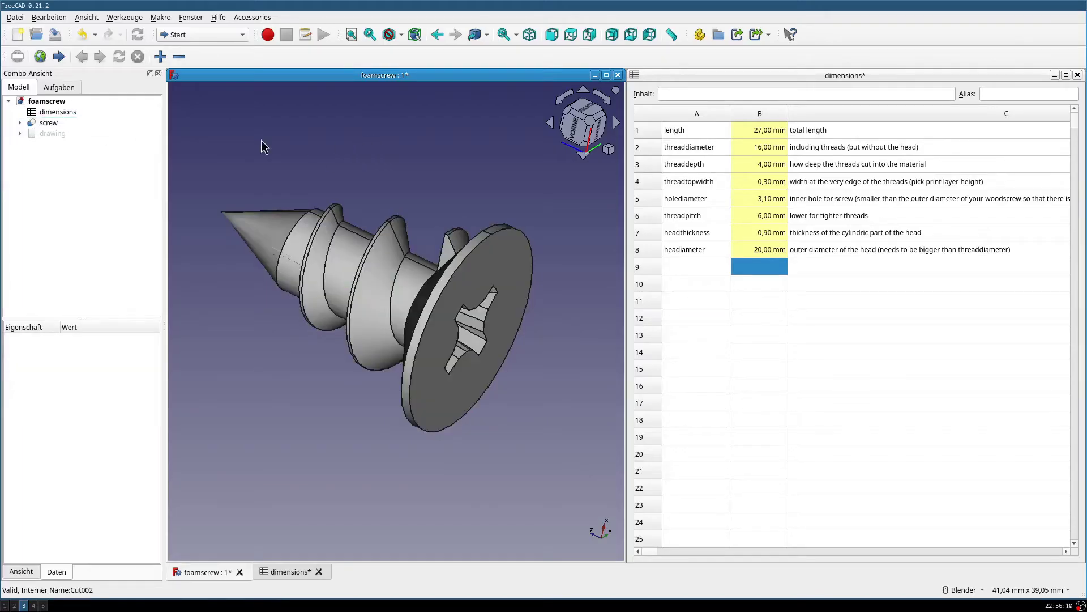
pyautogui.click(38, 122)
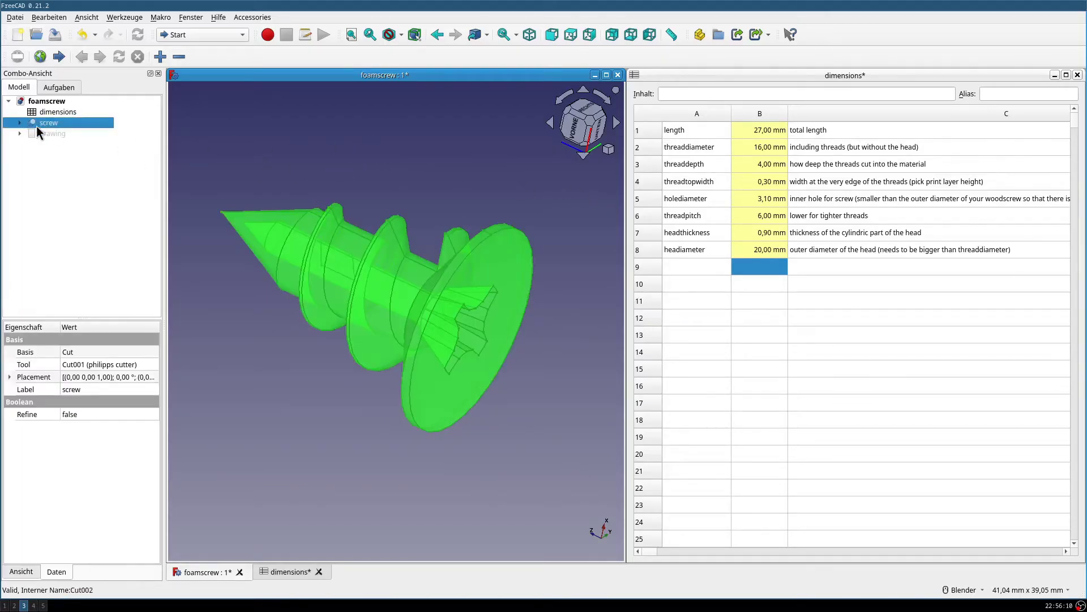
pyautogui.click(291, 146)
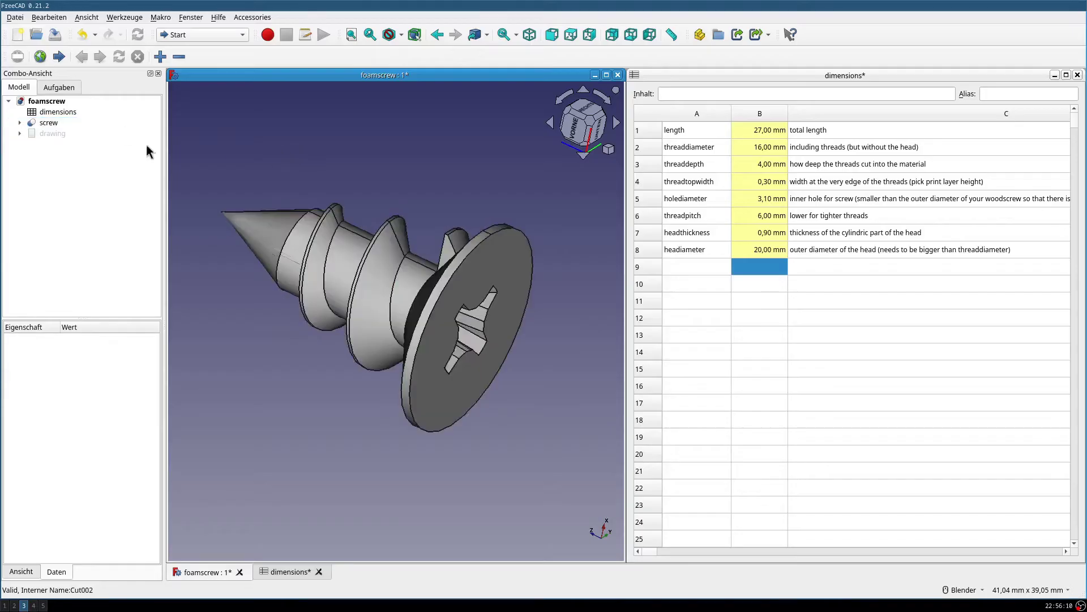
pyautogui.click(47, 134)
pyautogui.click(52, 115)
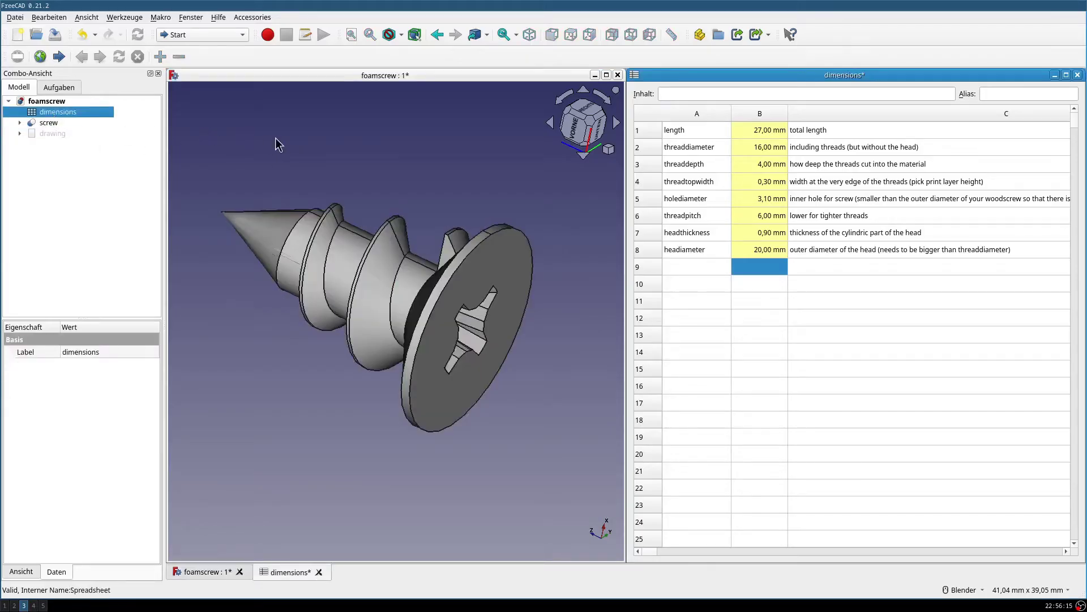
pyautogui.click(54, 122)
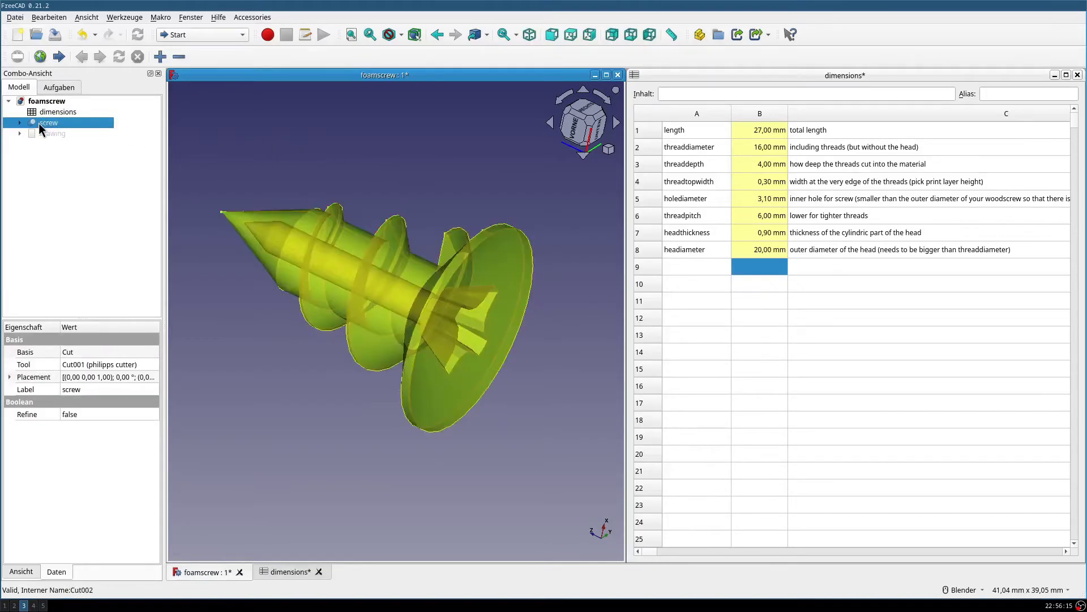
# - Open Datei > Exportieren for the screw body, then cancel without saving
pyautogui.click(16, 17)
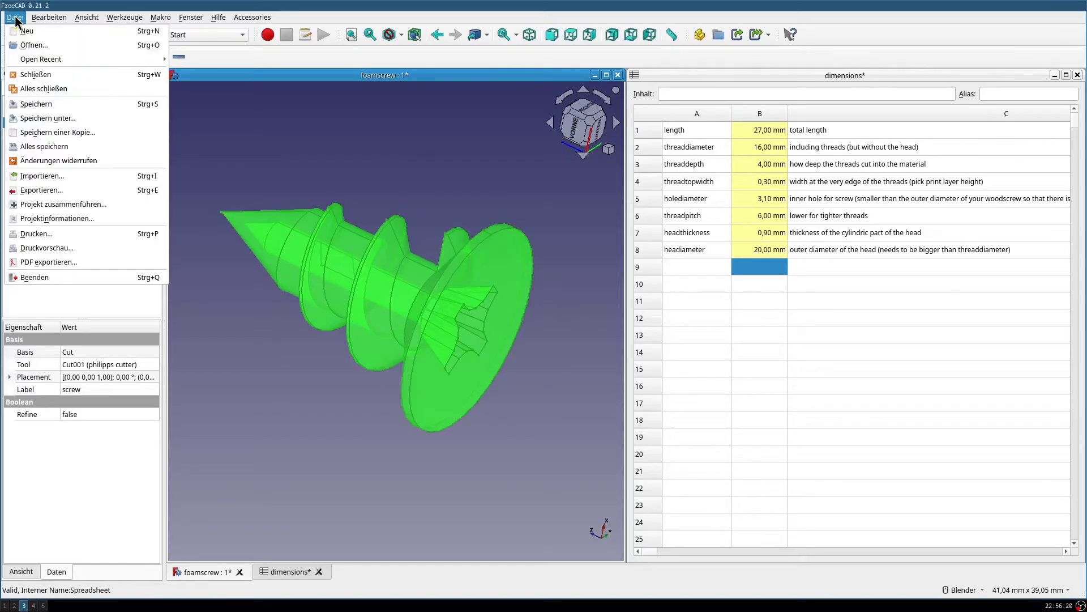
pyautogui.click(46, 189)
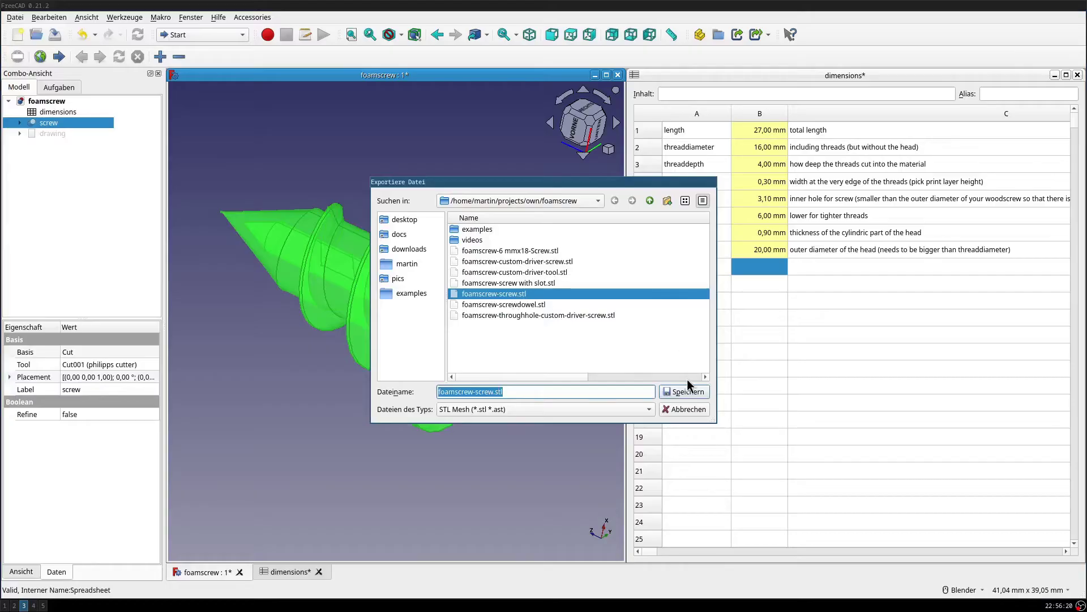
pyautogui.click(683, 409)
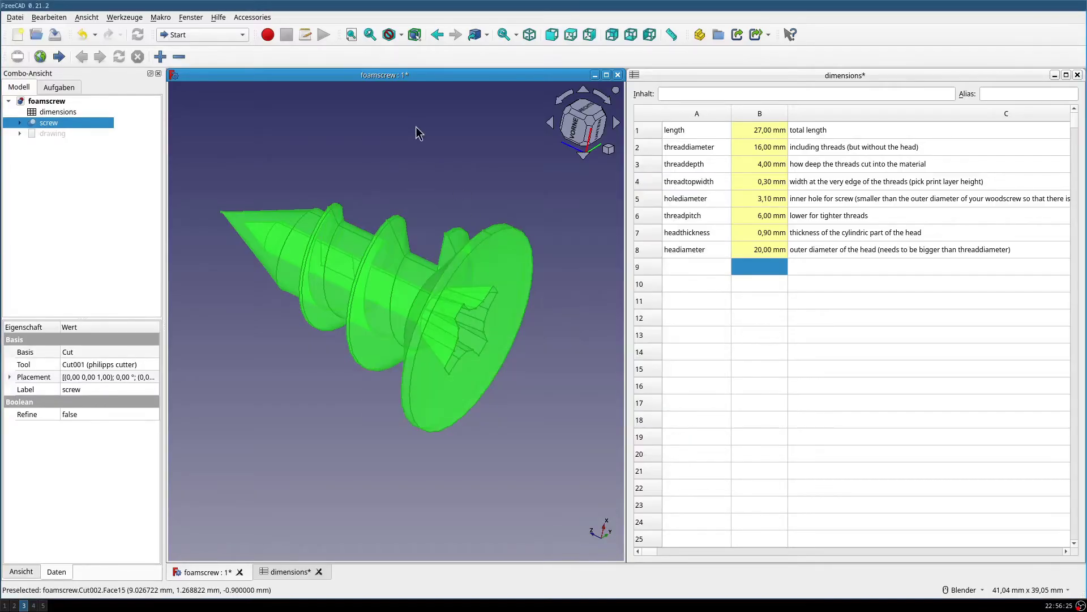
pyautogui.click(412, 122)
# - Snap the view to the RECHTS (right) side of the navigation cube, then zoom and pan to centre the foam screw
pyautogui.moveTo(406, 126); pyautogui.dragTo(481, 351, button='middle')
pyautogui.scroll(5, 480, 352)
pyautogui.click(588, 118)
pyautogui.scroll(-3, 334, 282)
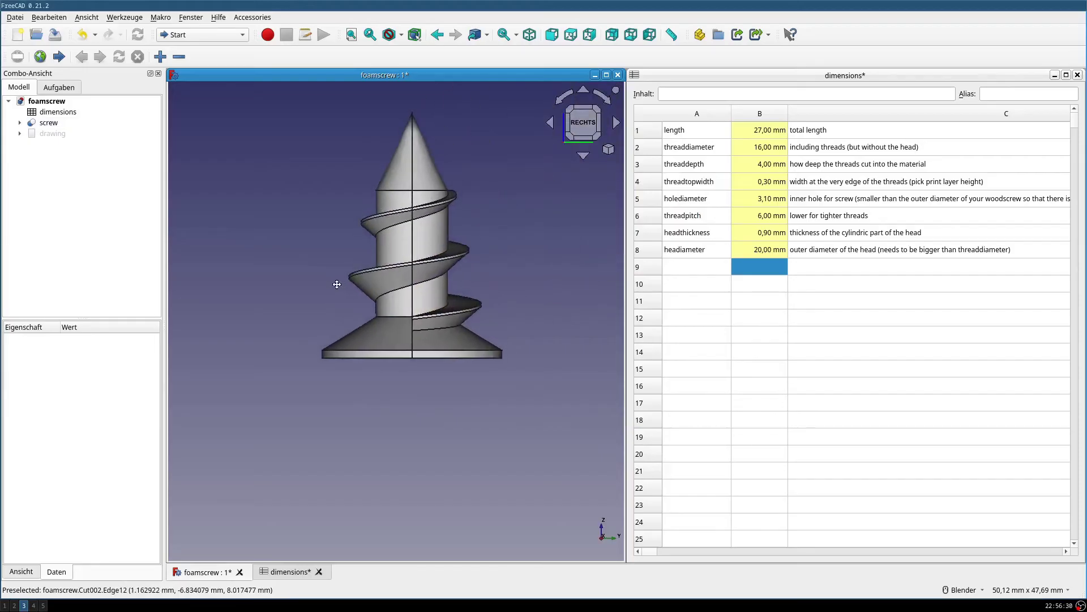
pyautogui.keyDown('shift'); pyautogui.moveTo(565, 269); pyautogui.dragTo(562, 313, button='middle'); pyautogui.keyUp('shift')
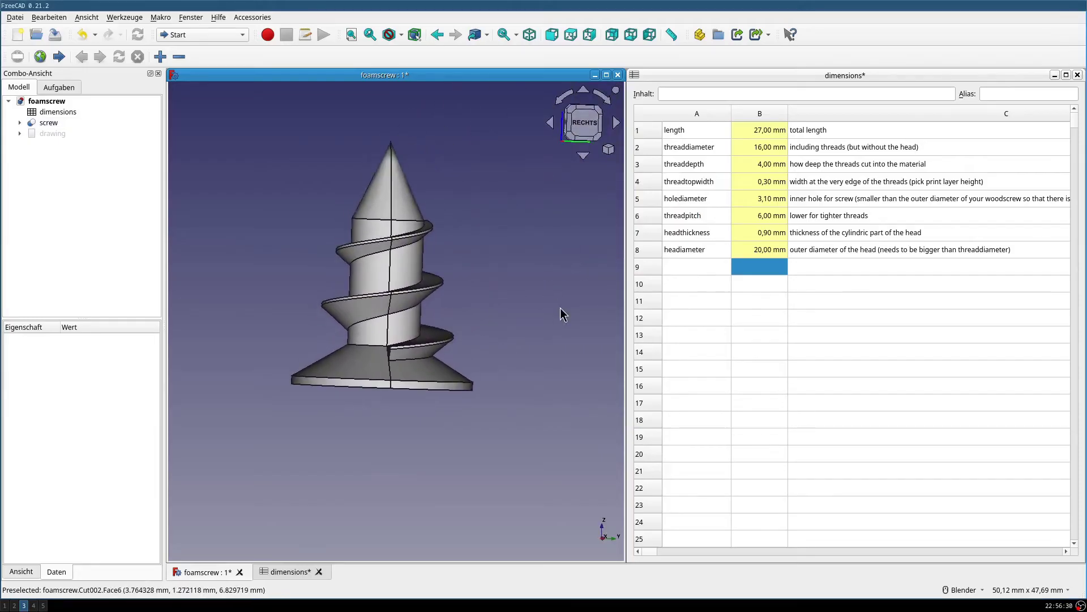
pyautogui.click(563, 122)
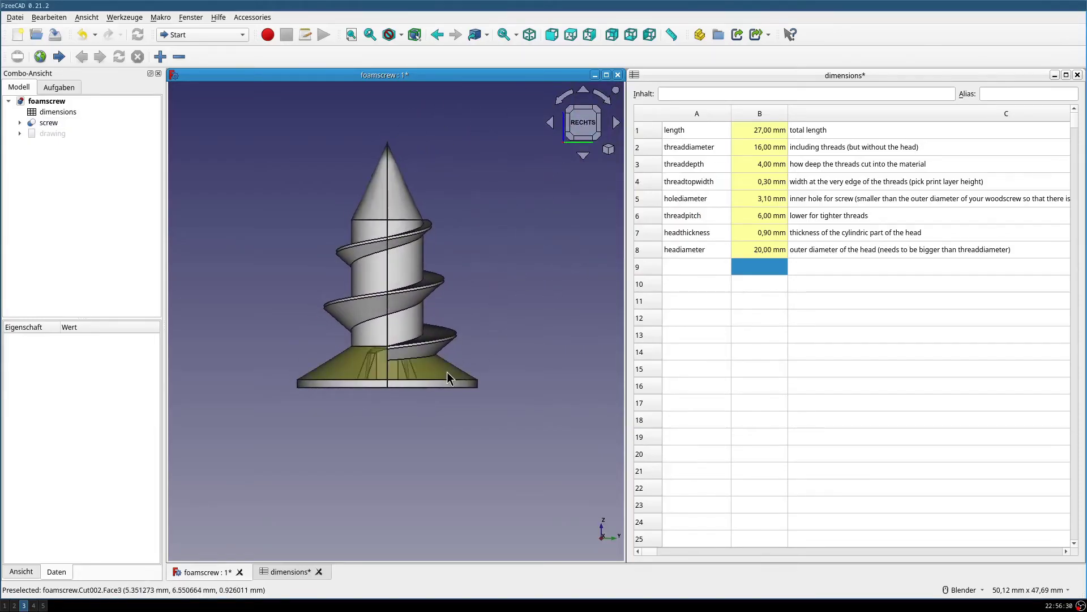
pyautogui.scroll(1, 501, 279)
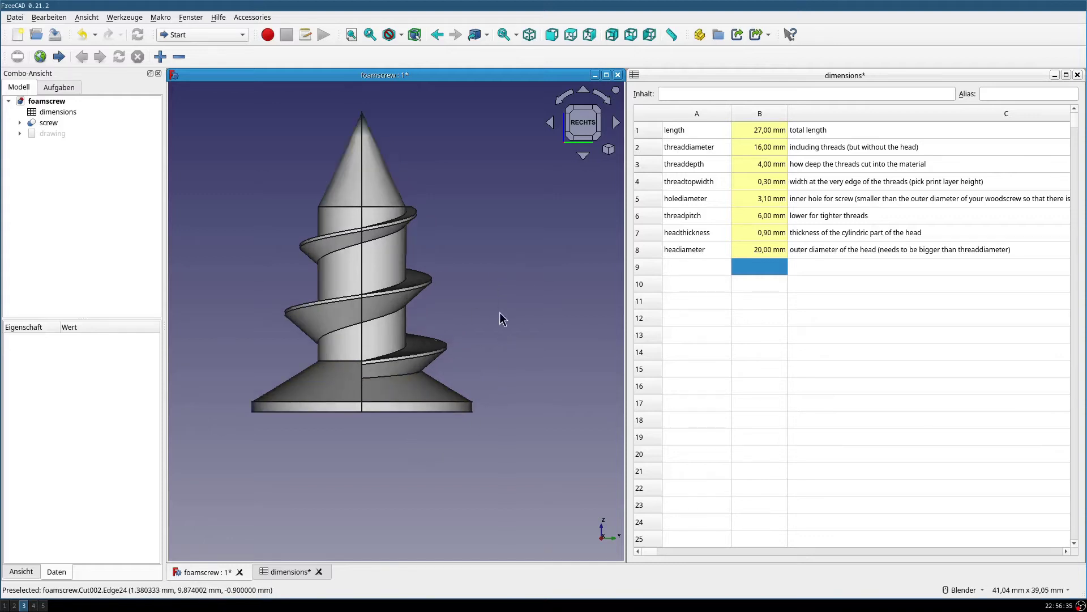
pyautogui.scroll(-1, 500, 314)
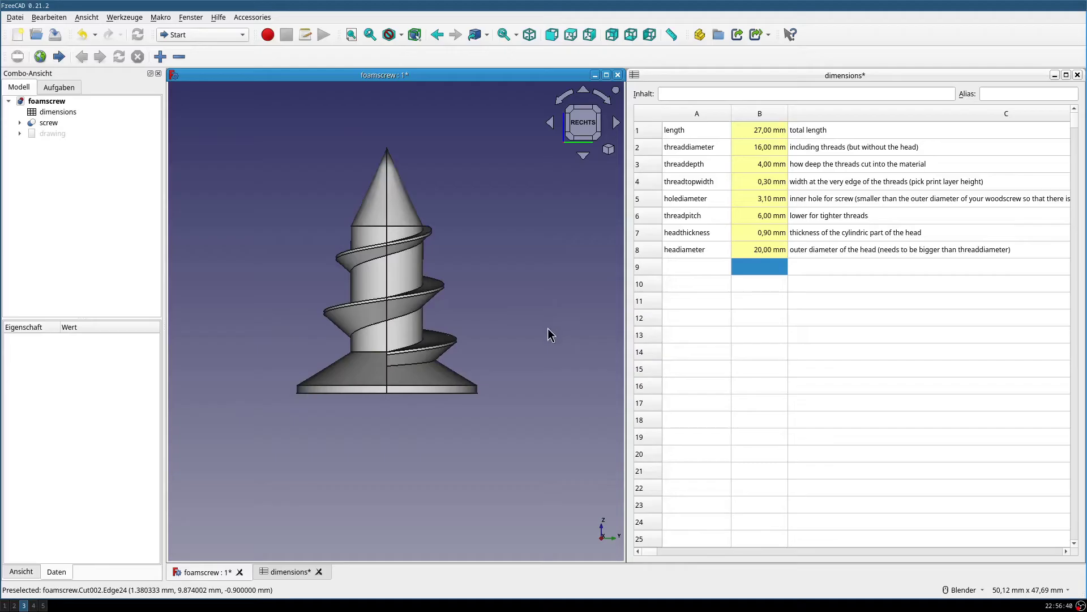
pyautogui.keyDown('shift'); pyautogui.moveTo(542, 267); pyautogui.dragTo(535, 314, button='middle'); pyautogui.keyUp('shift')
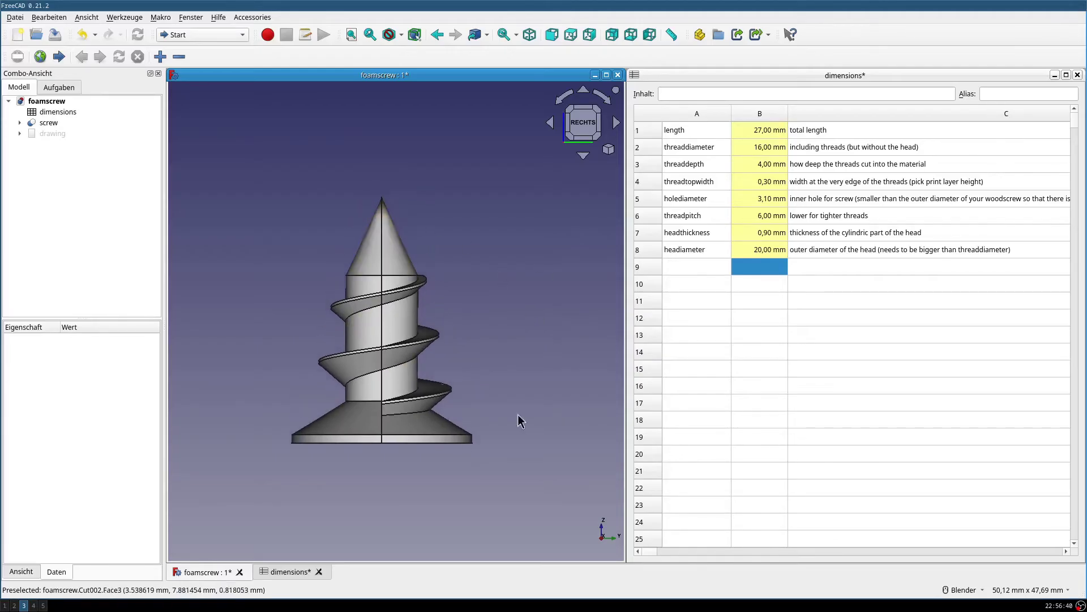